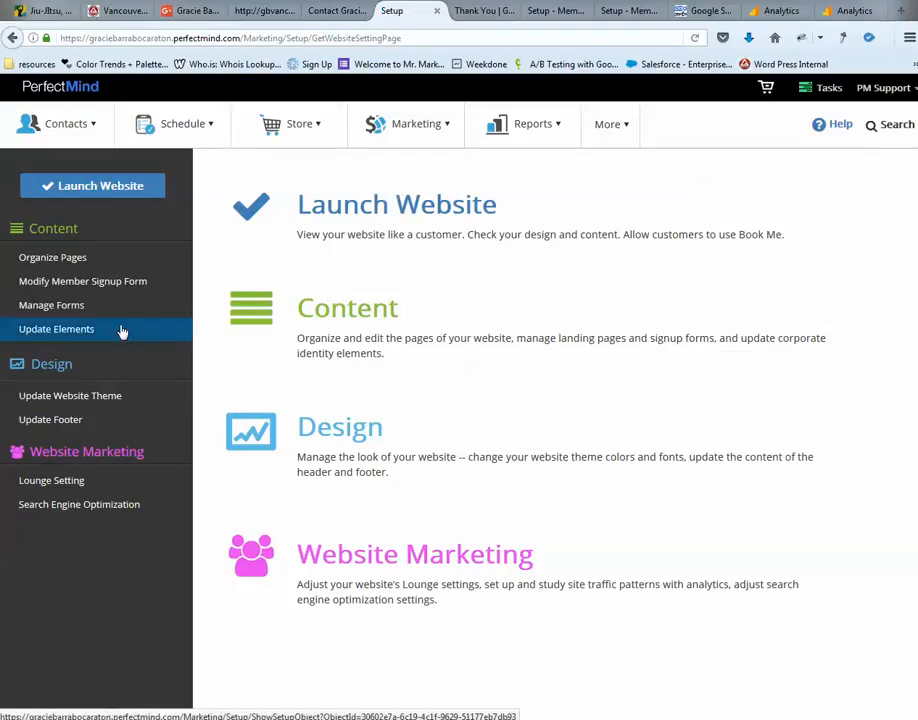
Create a new website form and name it Test.
left_click(46, 312)
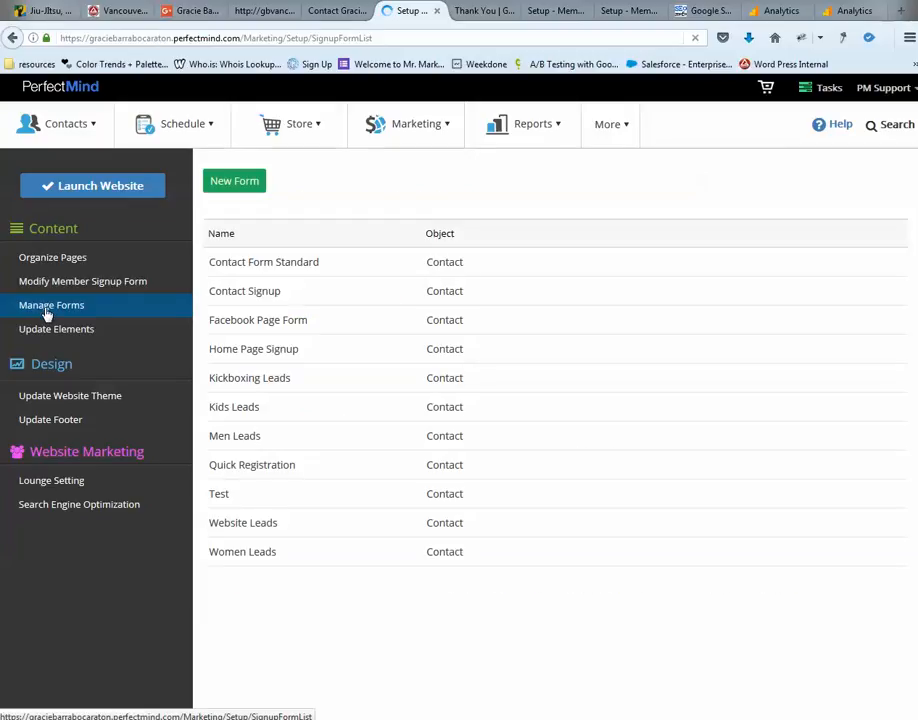
left_click(238, 183)
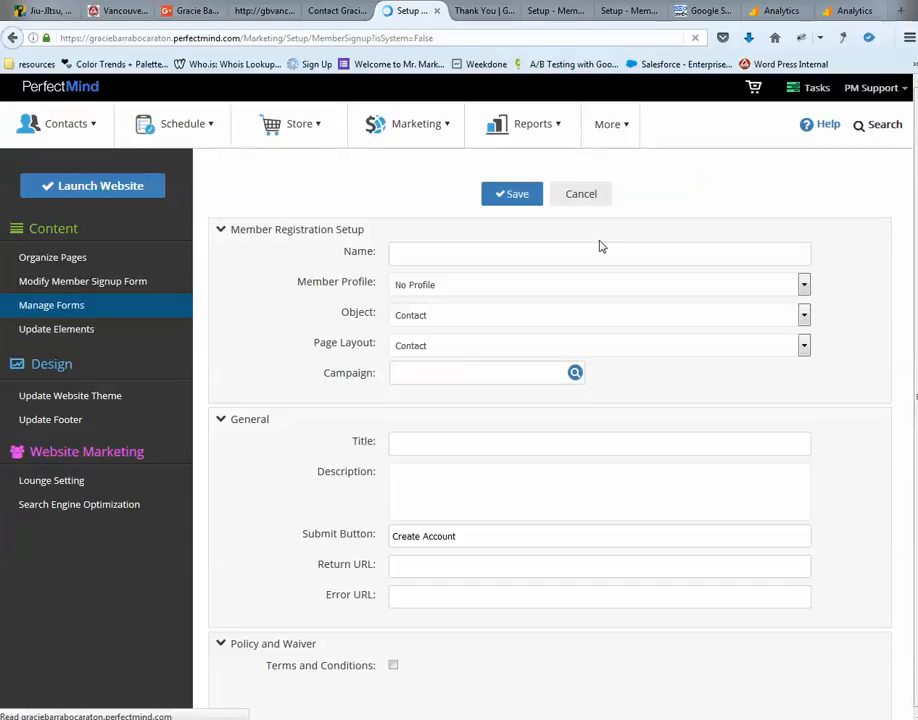
left_click(414, 251)
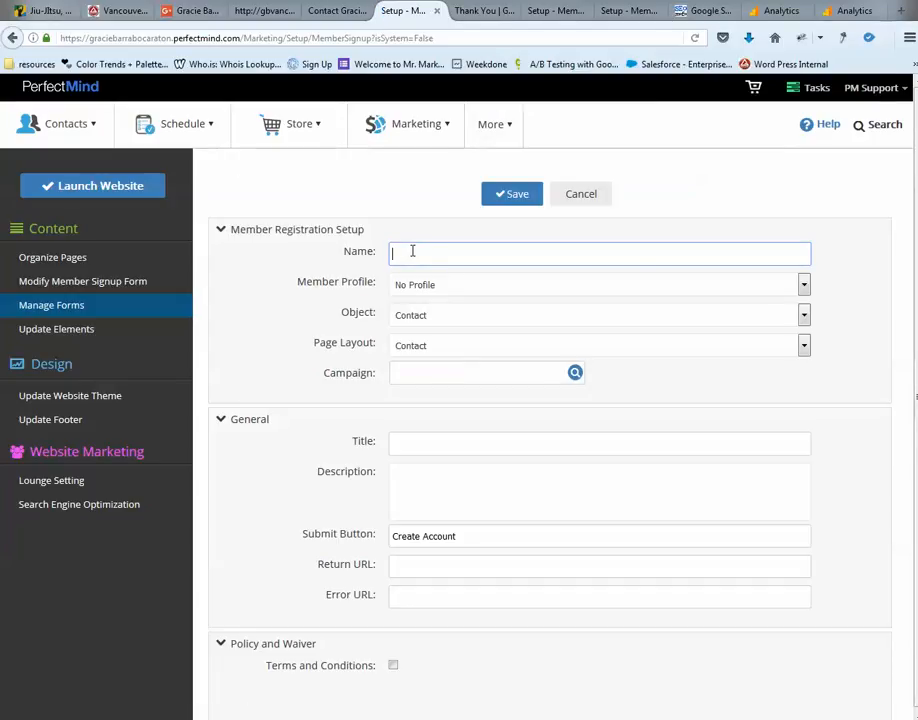
type("Test")
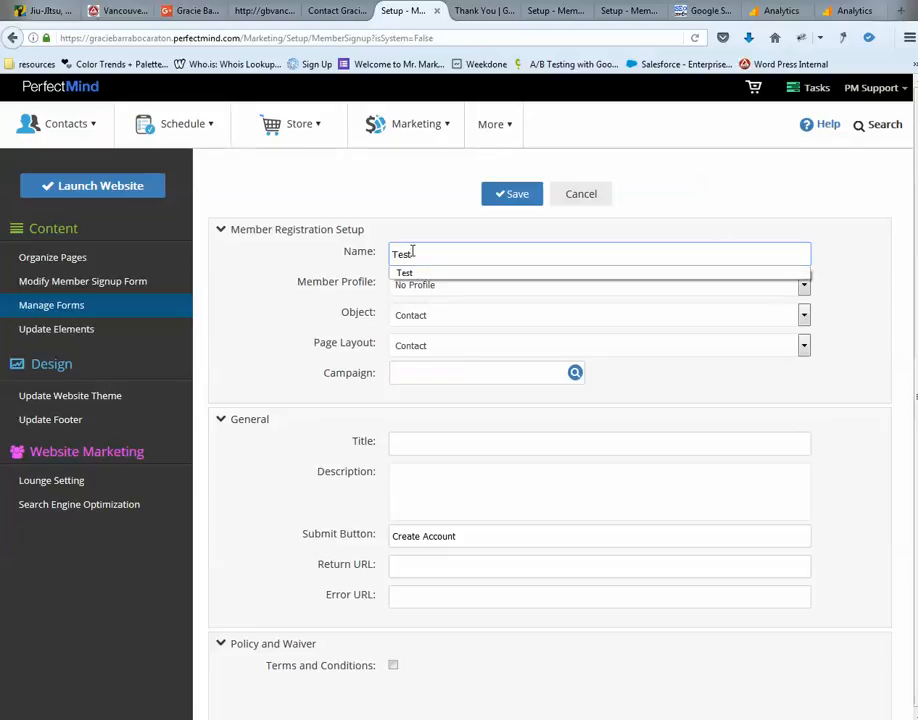
left_click(406, 272)
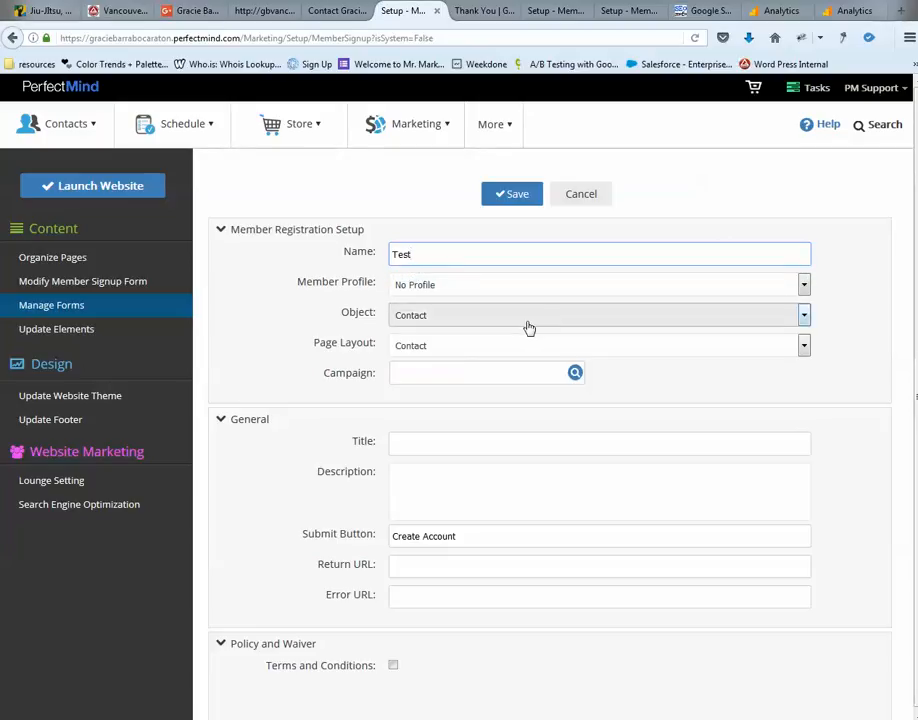
Keep No Profile and the Contact object for the form, and set its page layout to Online Form - Simple.
left_click(451, 290)
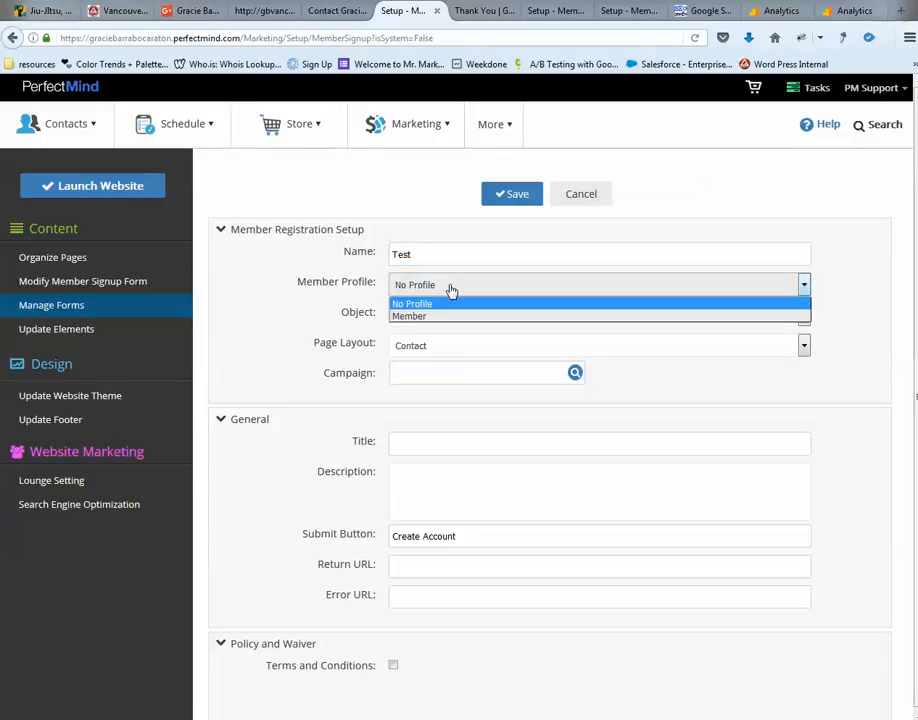
left_click_drag(899, 317, 755, 331)
left_click(600, 323)
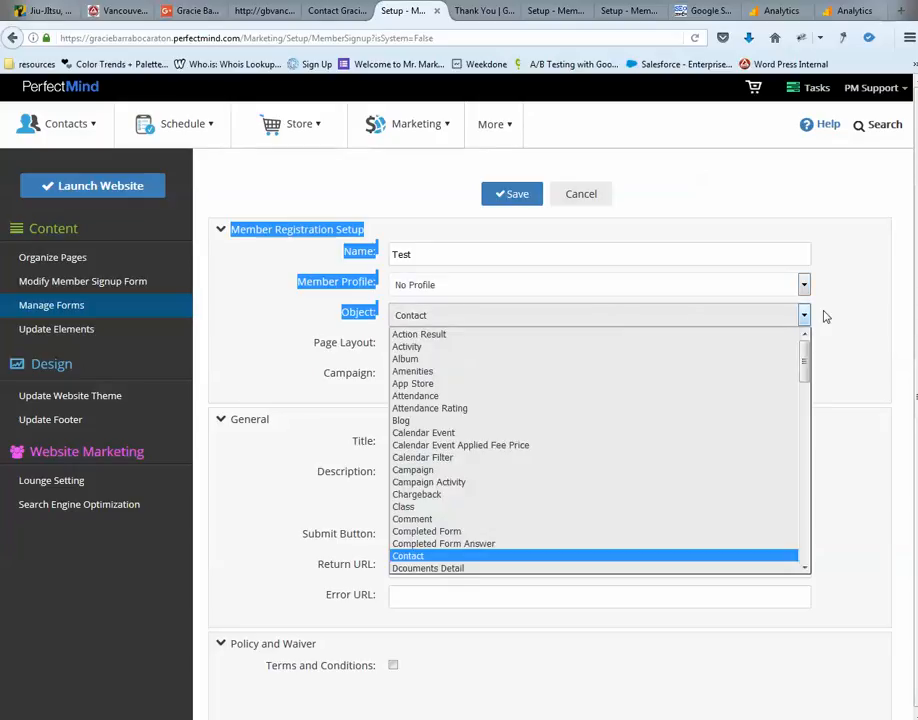
left_click(858, 315)
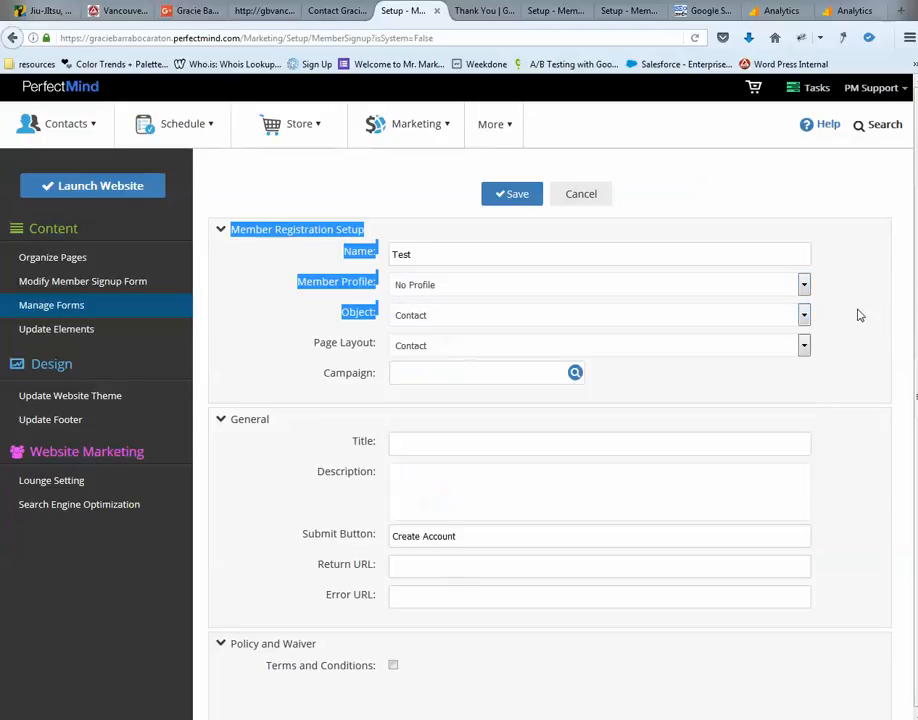
left_click(801, 347)
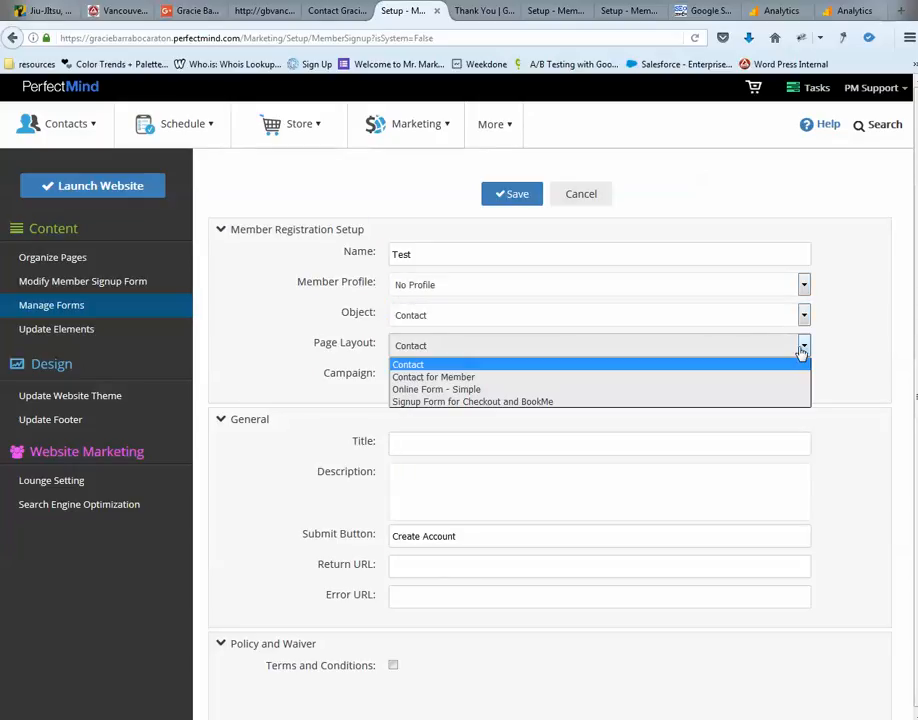
left_click(468, 391)
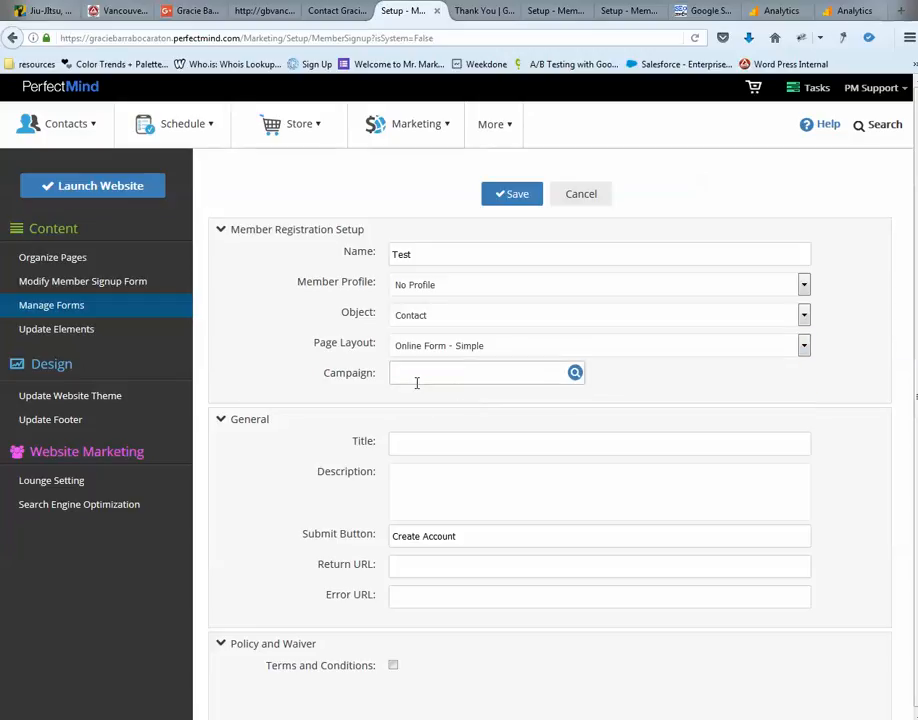
Create a new campaign named "Test page" and assign it to the form.
left_click(575, 374)
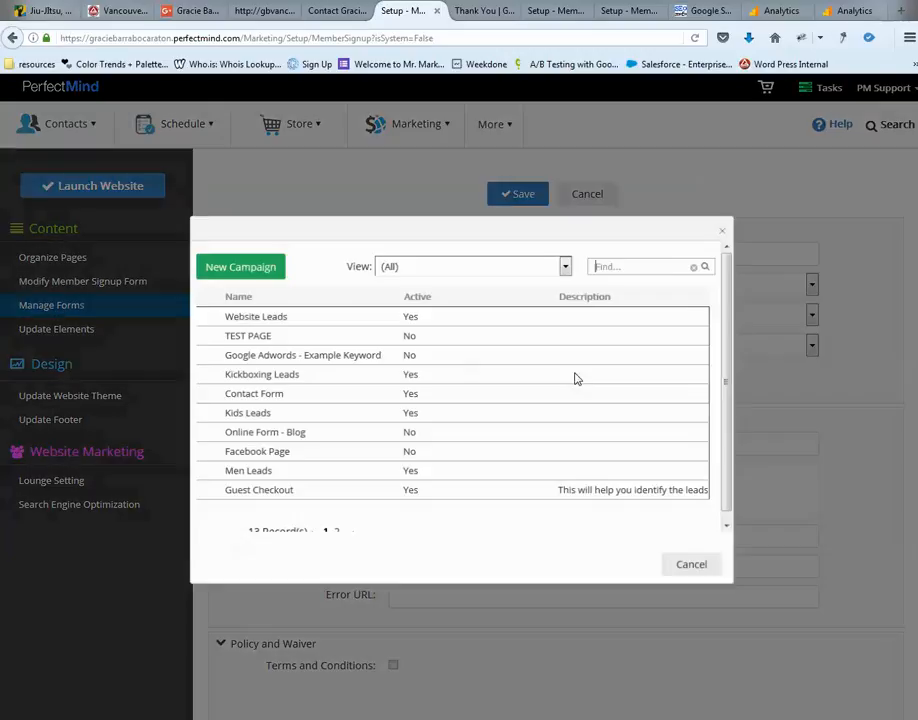
left_click(212, 268)
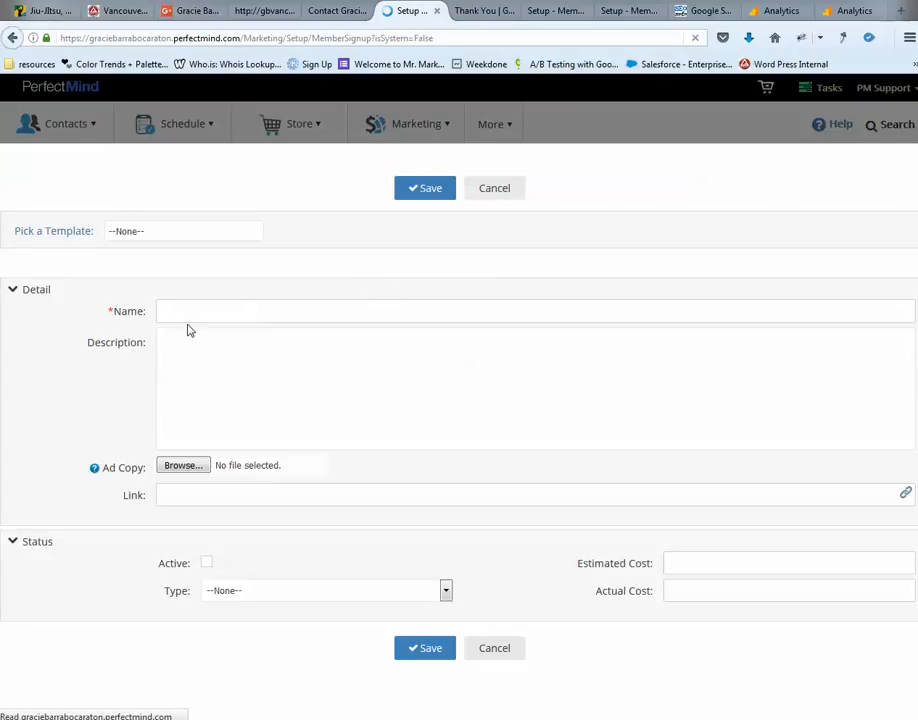
left_click(182, 313)
type("Test page")
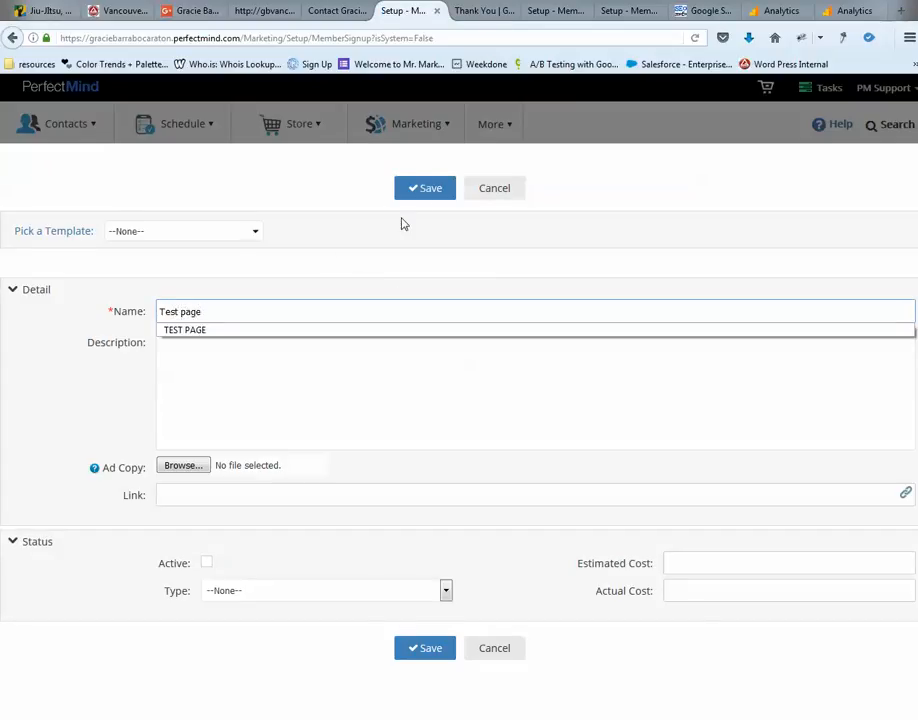
left_click(424, 189)
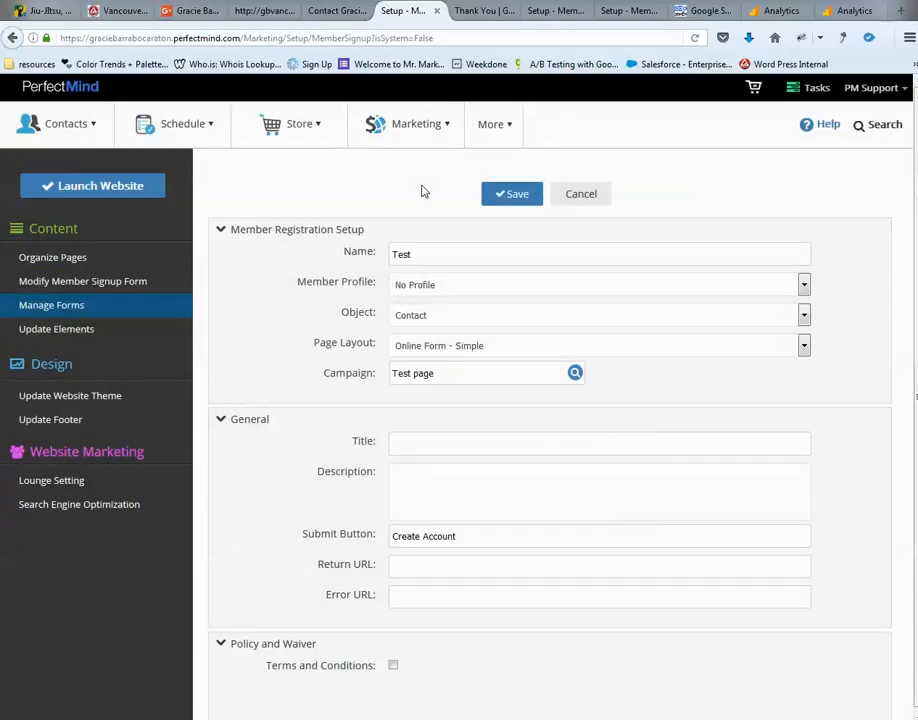
Change the form's submit button text to "Need More Info!", leaving the title blank.
left_click(396, 444)
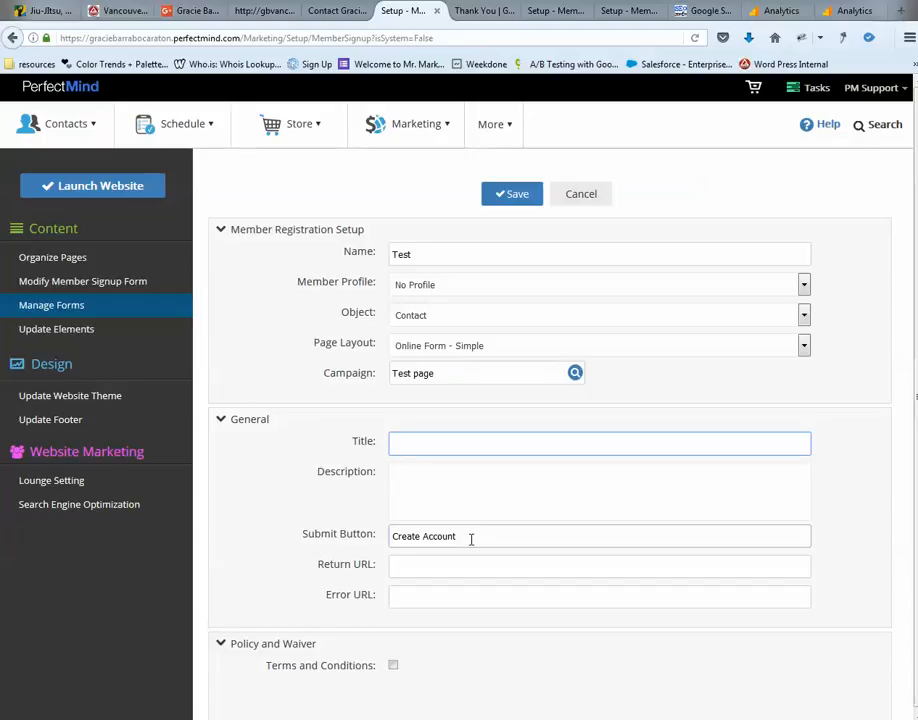
left_click_drag(471, 539, 359, 537)
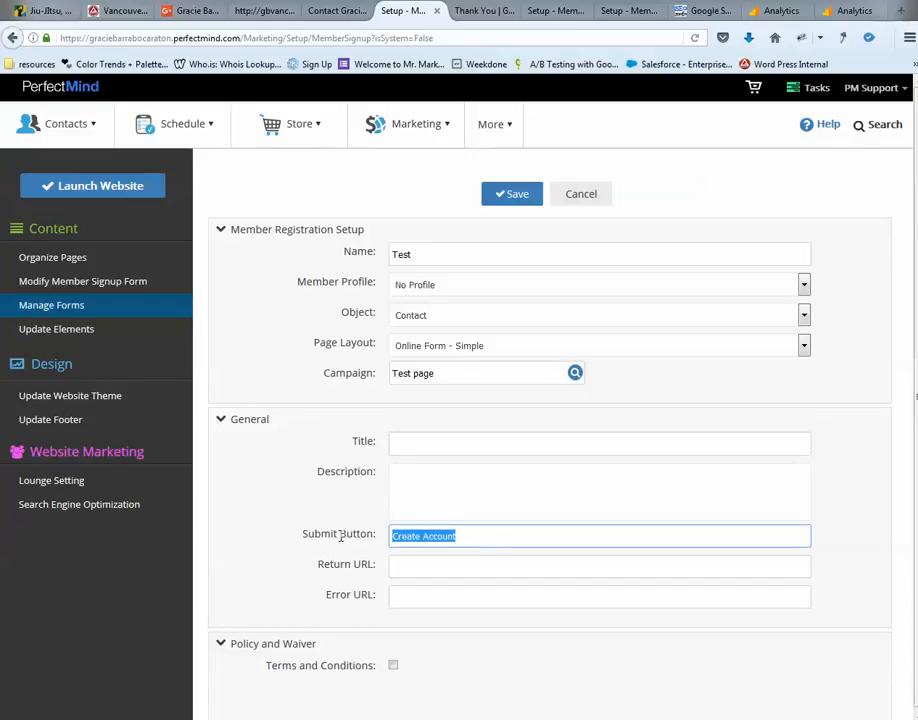
type("Nedd")
key("BackSpace")
type("ed")
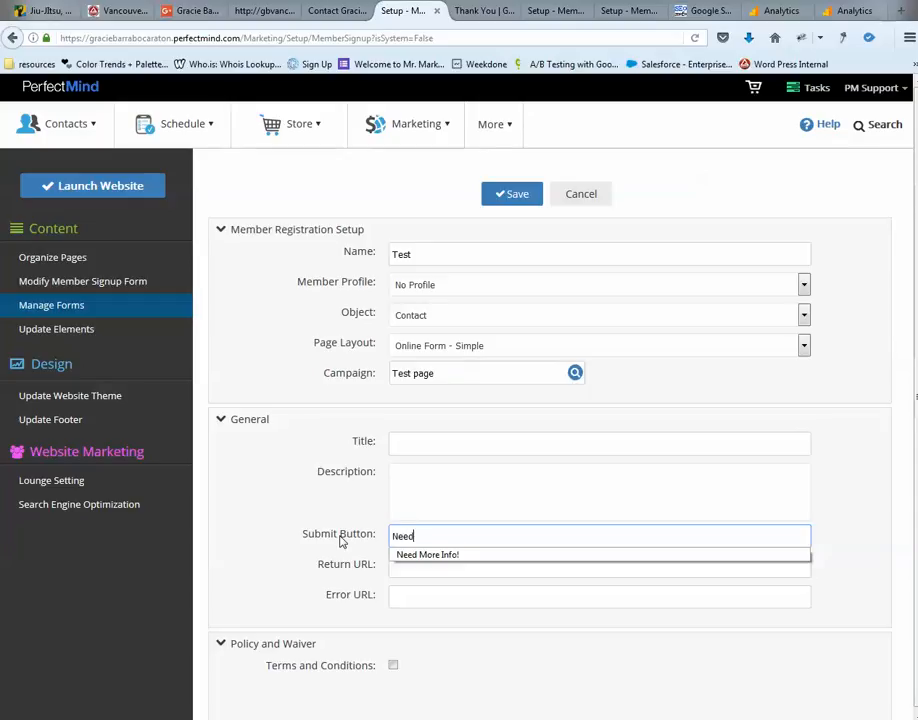
left_click(420, 556)
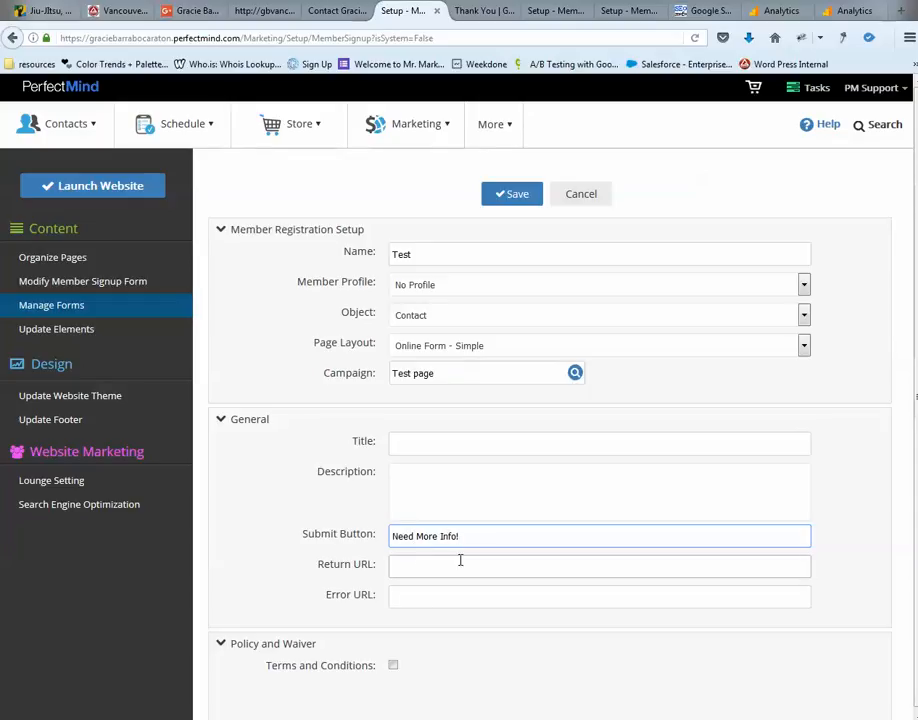
Find the Thanks page under Programs in the website's page organizer and view it.
left_click(400, 567)
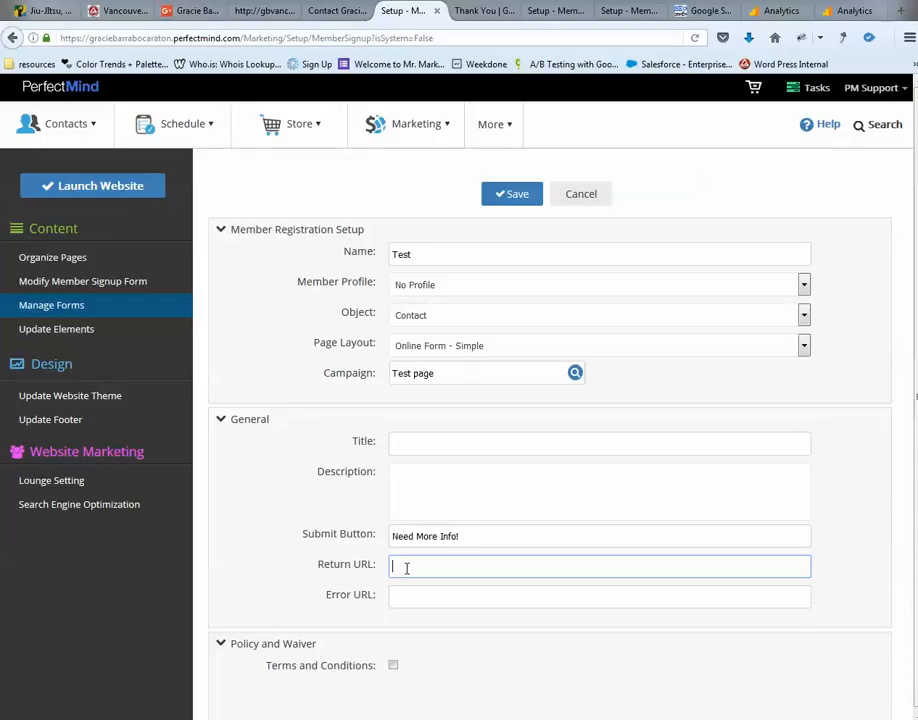
left_click(482, 15)
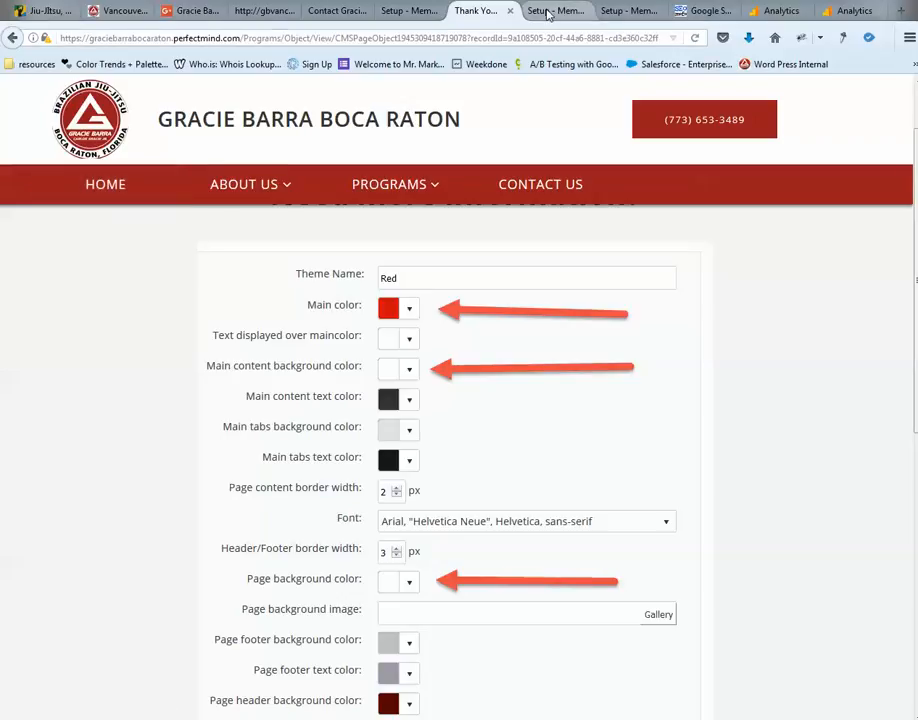
left_click(548, 12)
left_click(64, 261)
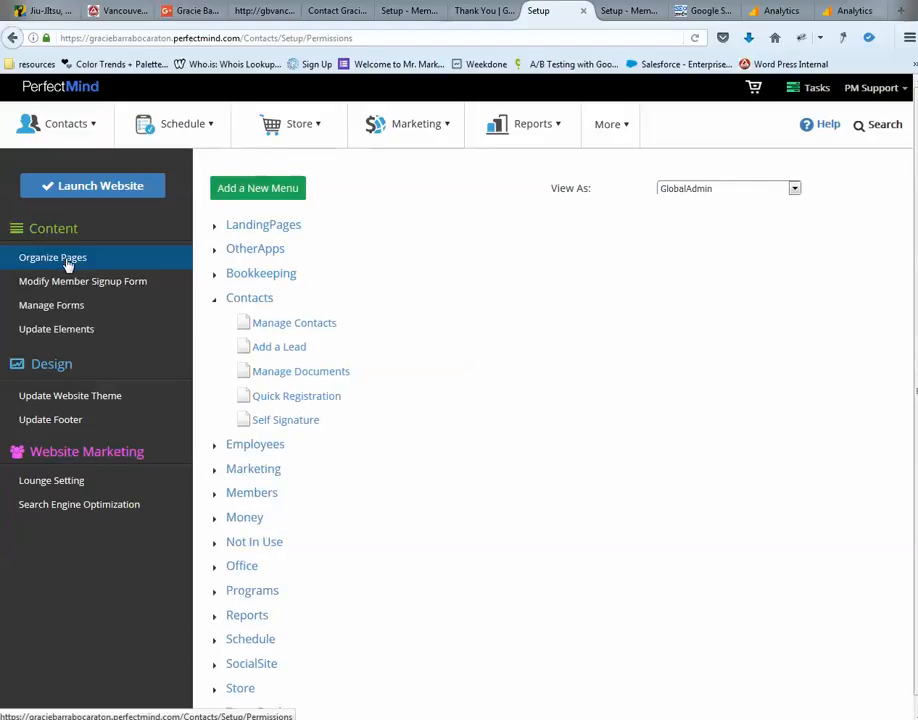
scroll(355, 461, "down", 2)
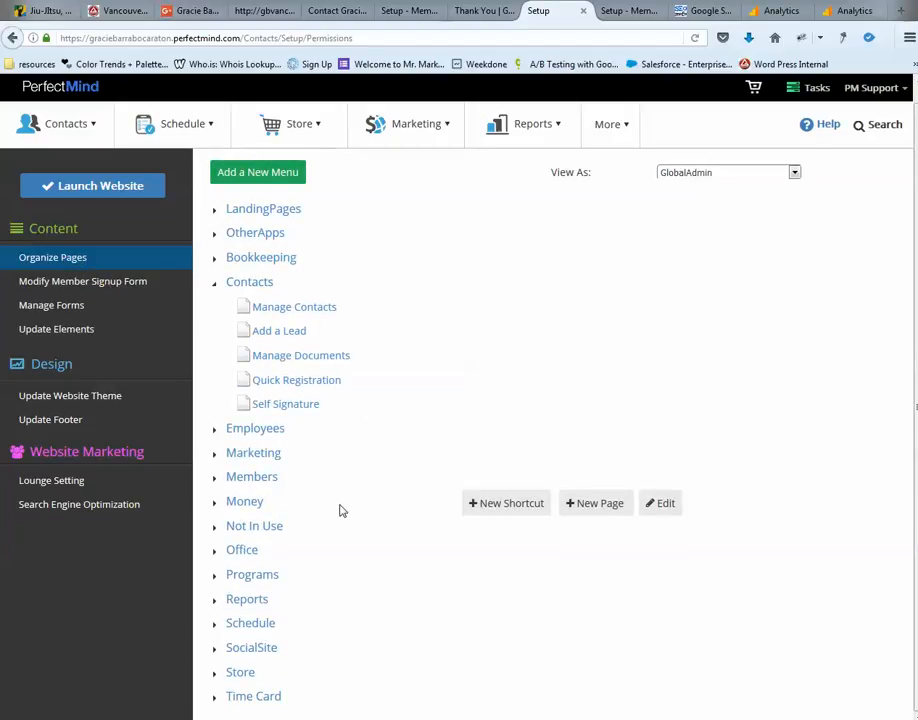
left_click(217, 580)
scroll(333, 541, "down", 3)
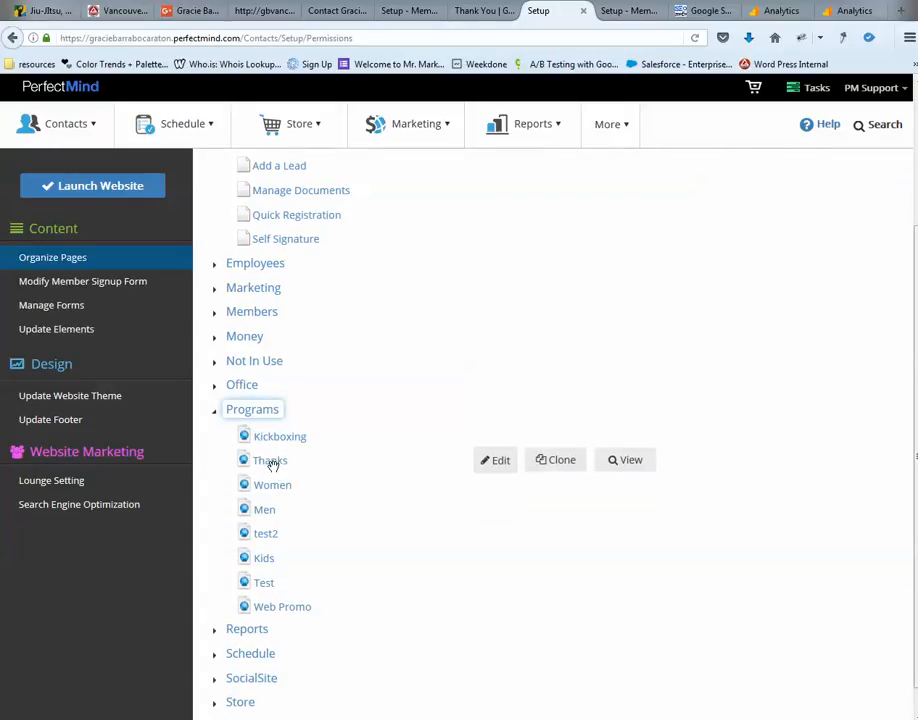
left_click(634, 463)
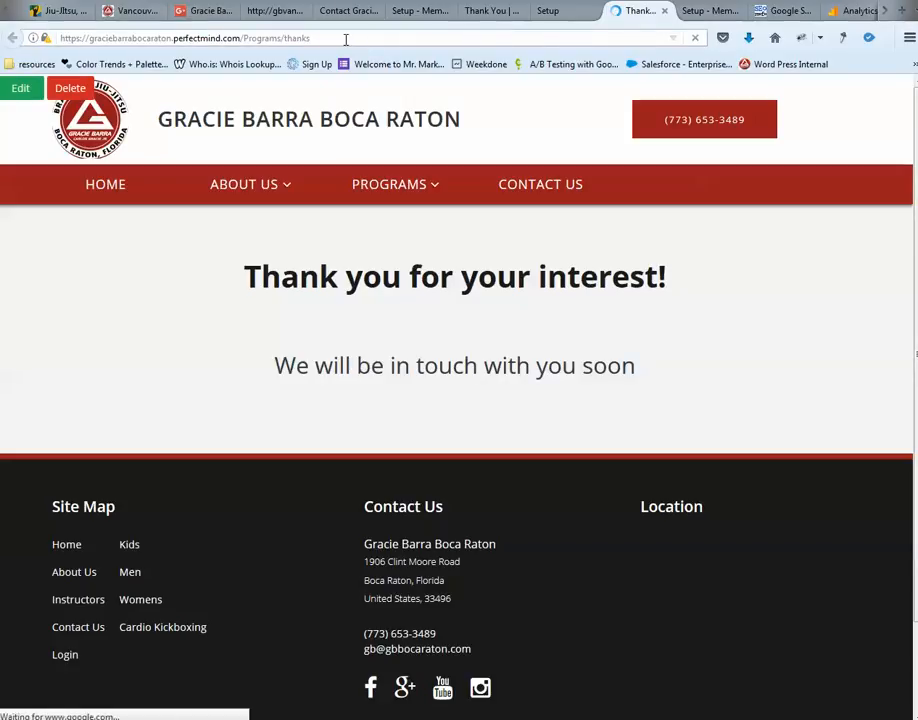
Copy the thank-you page's web address and paste it as the Test form's Return URL.
left_click(150, 38)
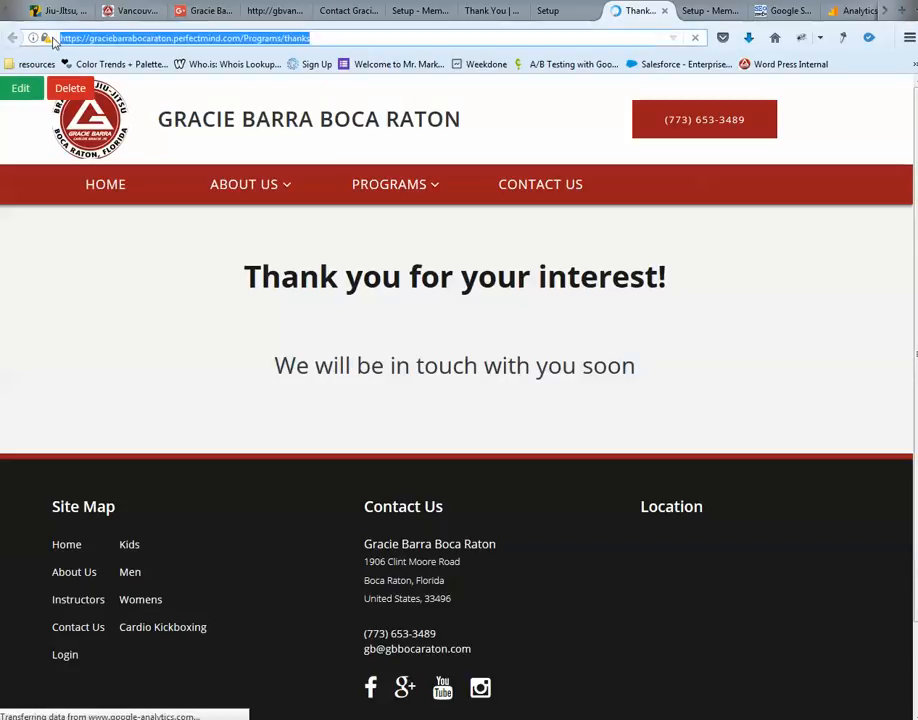
right_click(150, 38)
left_click(182, 88)
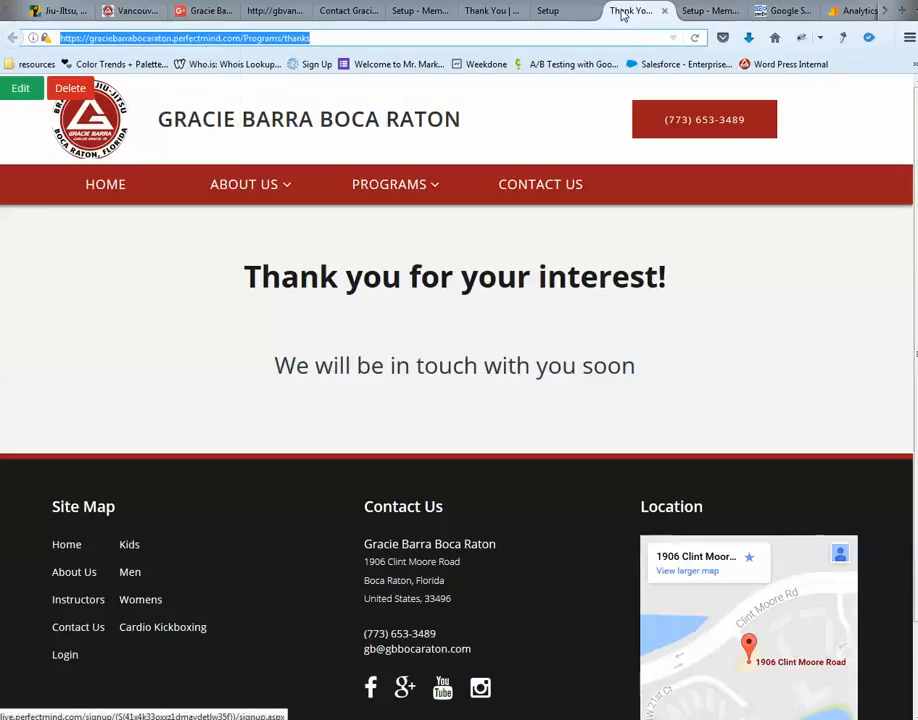
left_click(420, 11)
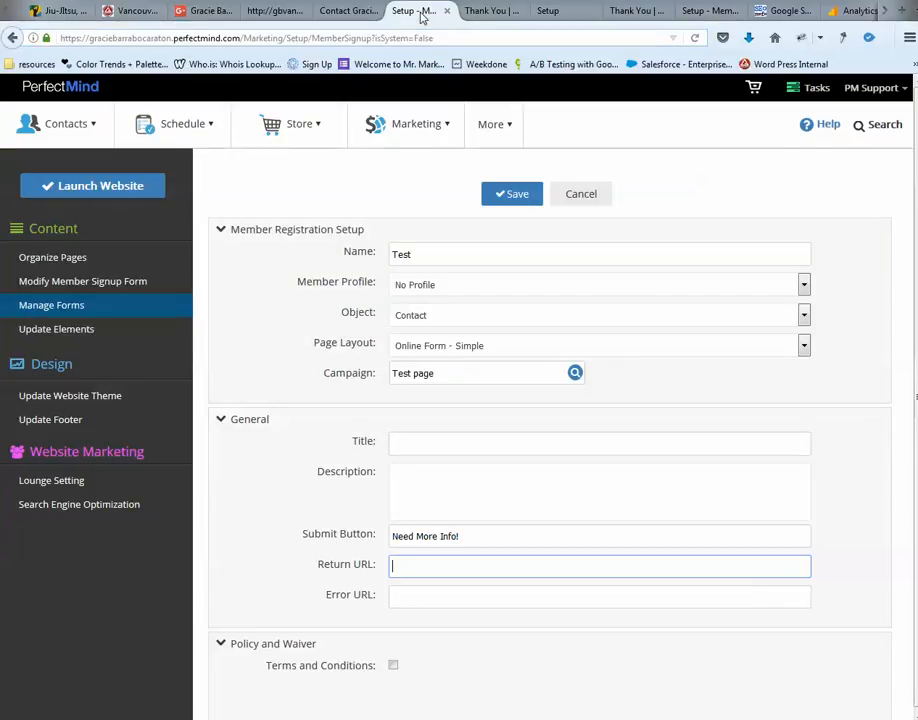
right_click(395, 566)
left_click(431, 442)
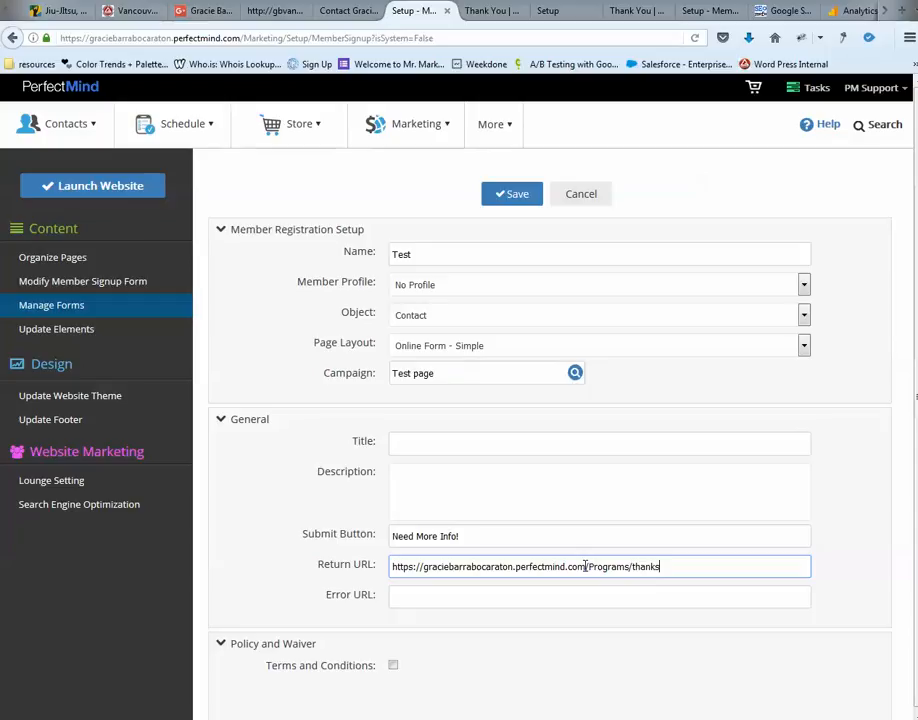
Remove the domain from the Return URL so it reads /Programs/thanks, and save the form.
left_click_drag(585, 567, 532, 567)
left_click_drag(441, 556, 238, 556)
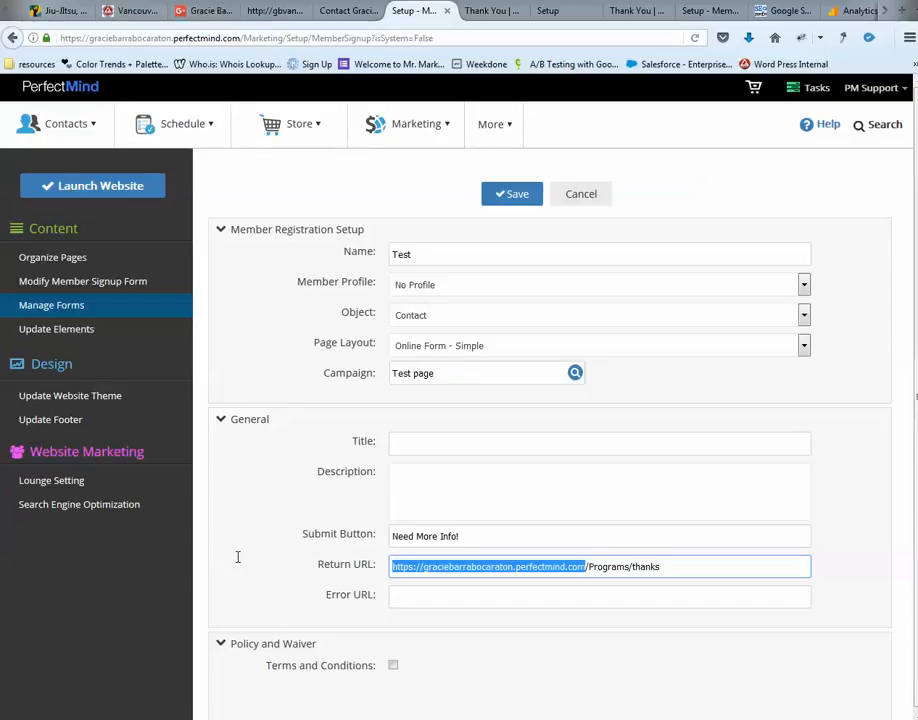
key("BackSpace")
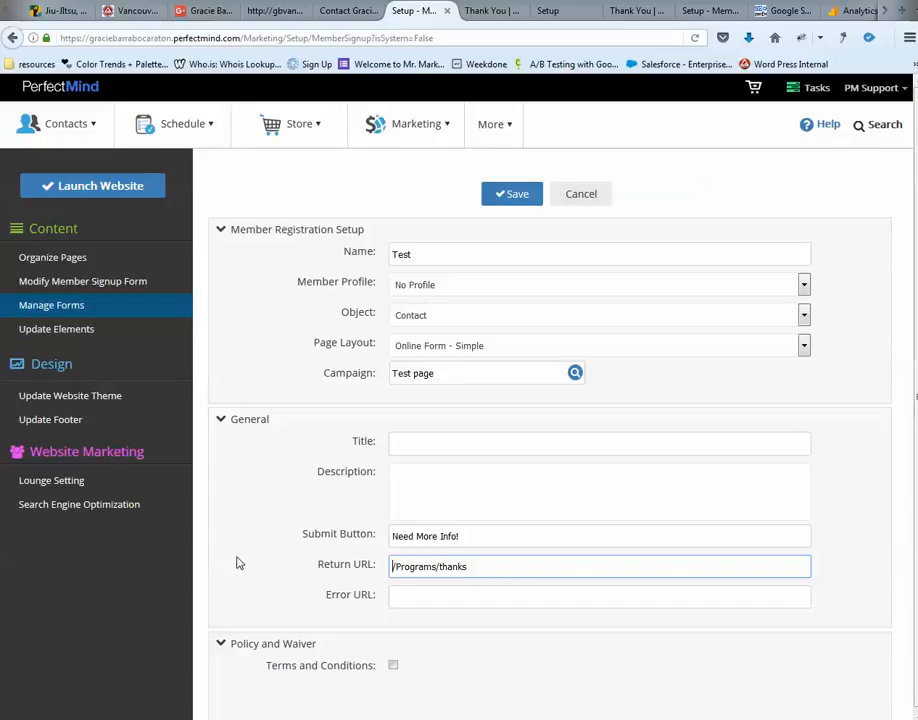
scroll(554, 490, "down", 1)
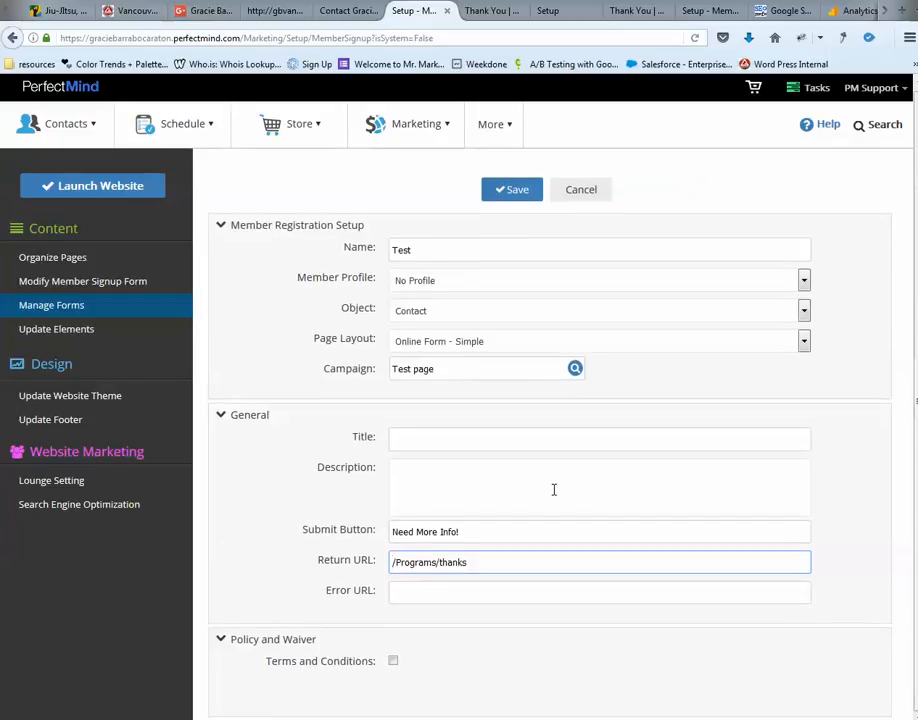
left_click(508, 190)
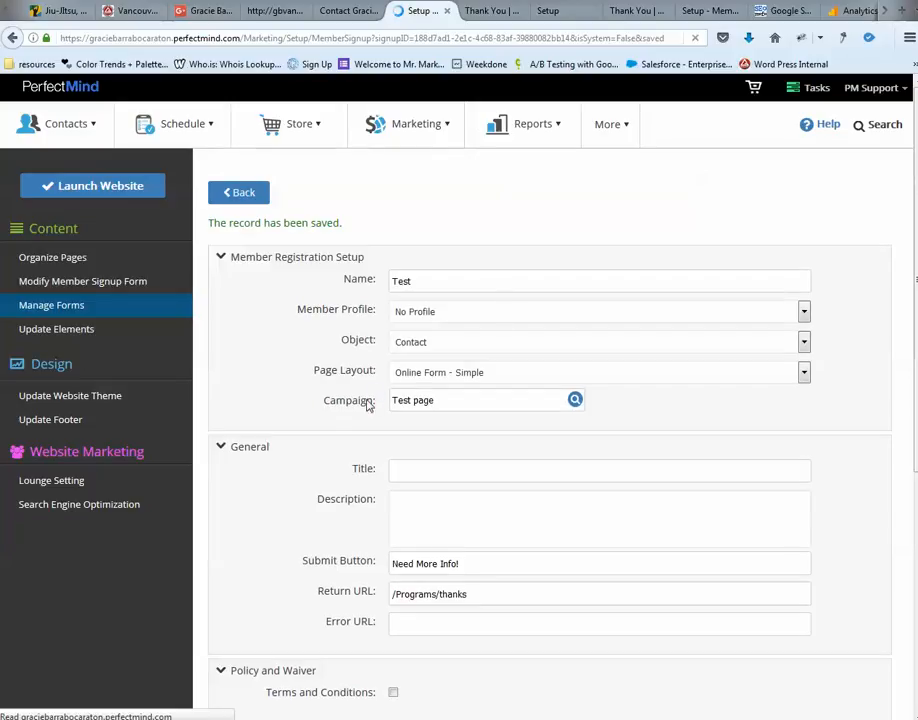
Turn on the simplified layout in the Test form's embed options.
scroll(330, 412, "down", 5)
scroll(337, 455, "down", 1)
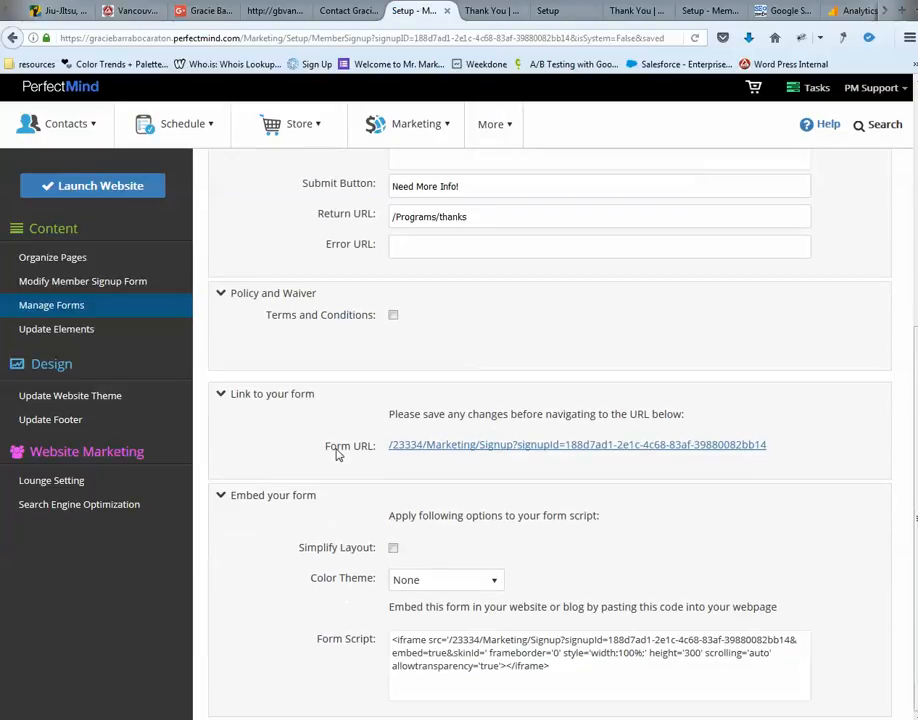
left_click(393, 549)
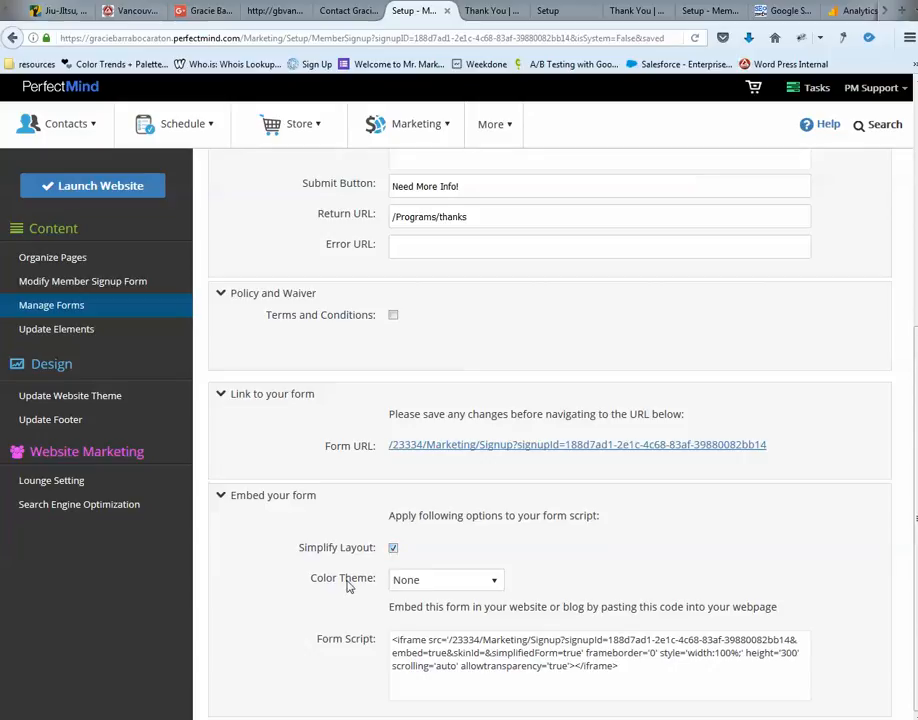
Create a new color theme for the embedded form and name it "Test page".
left_click(494, 585)
left_click_drag(498, 466, 500, 532)
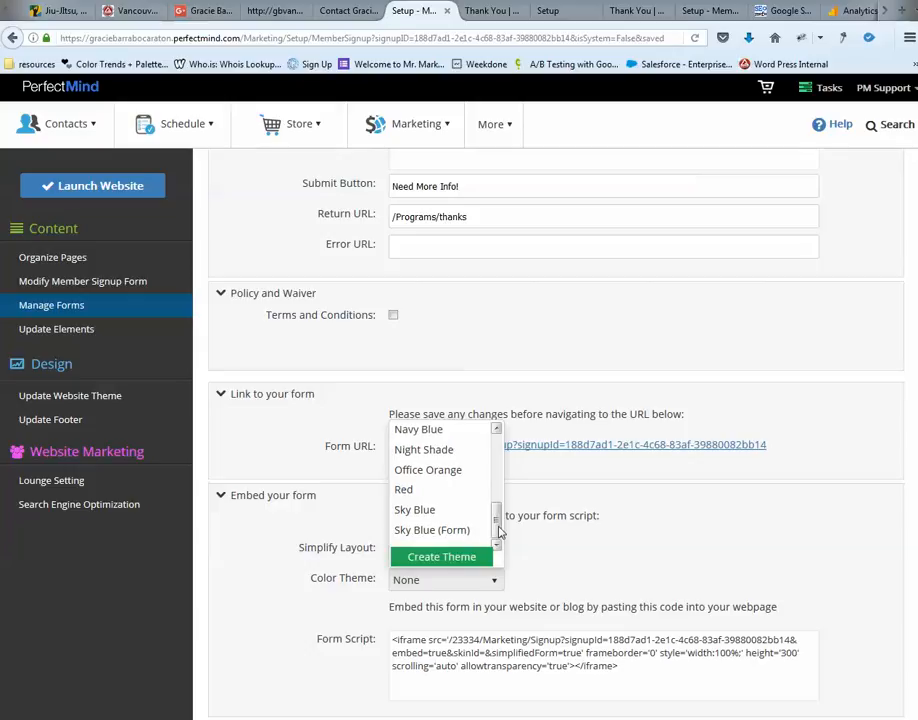
left_click(449, 557)
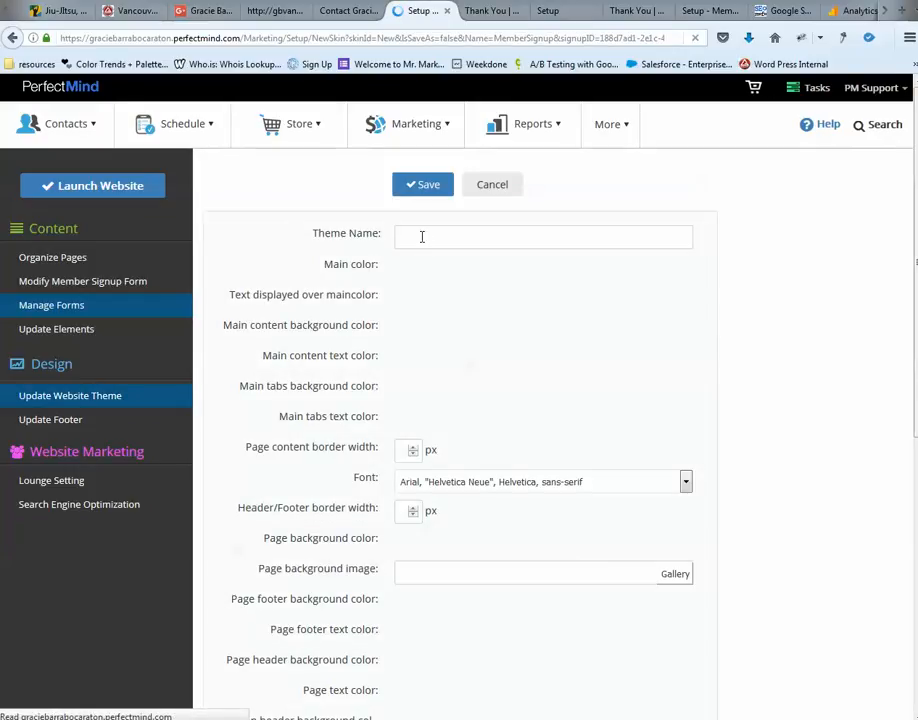
type("Test page")
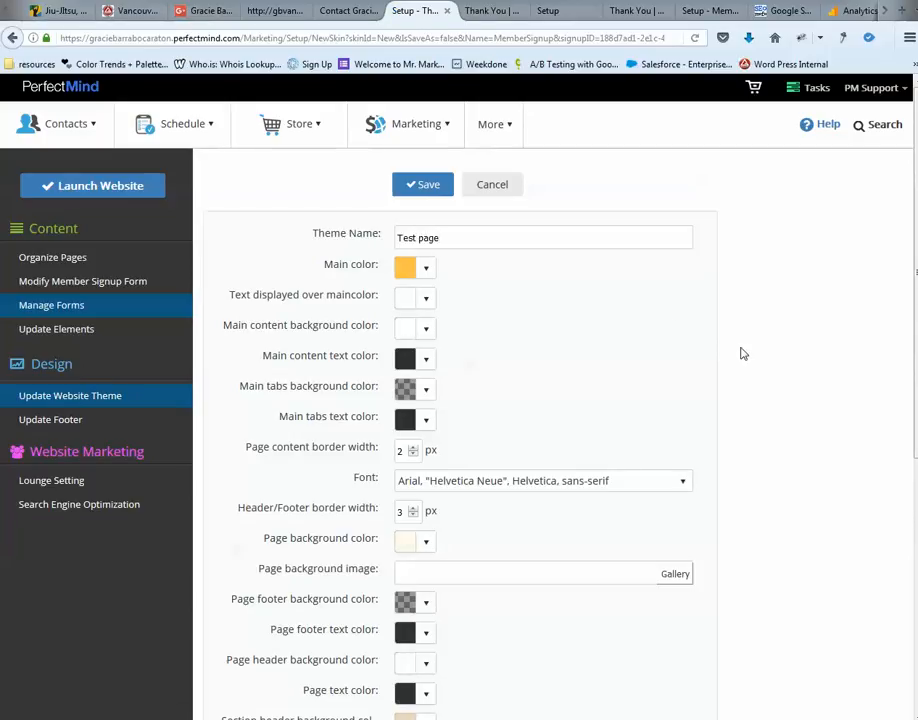
Set the theme's main color to the orange-red rgba(195, 53, 18, 1).
left_click(427, 273)
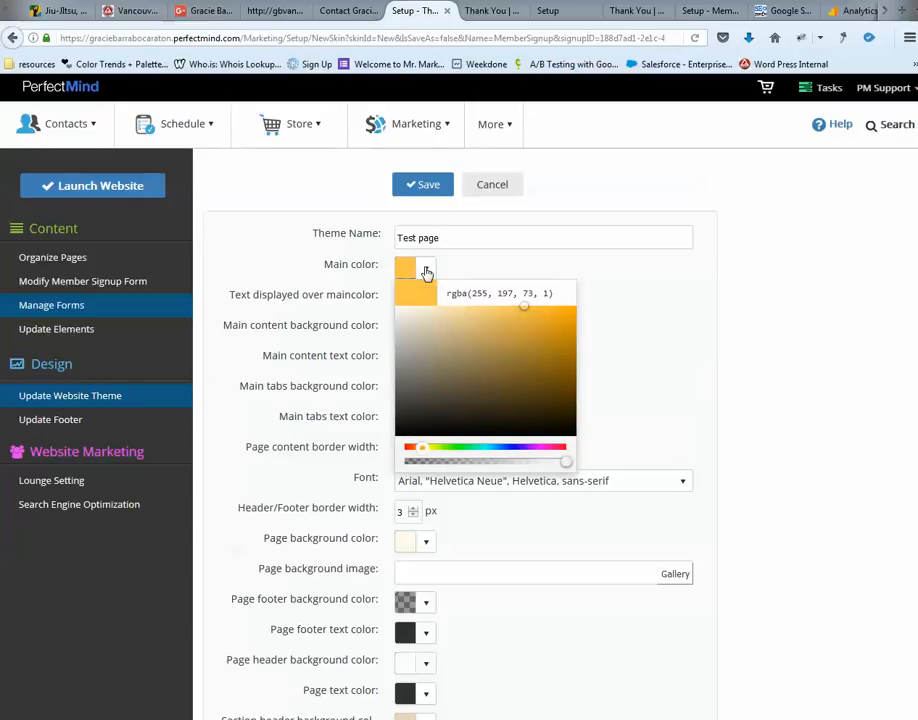
left_click(410, 449)
left_click(561, 339)
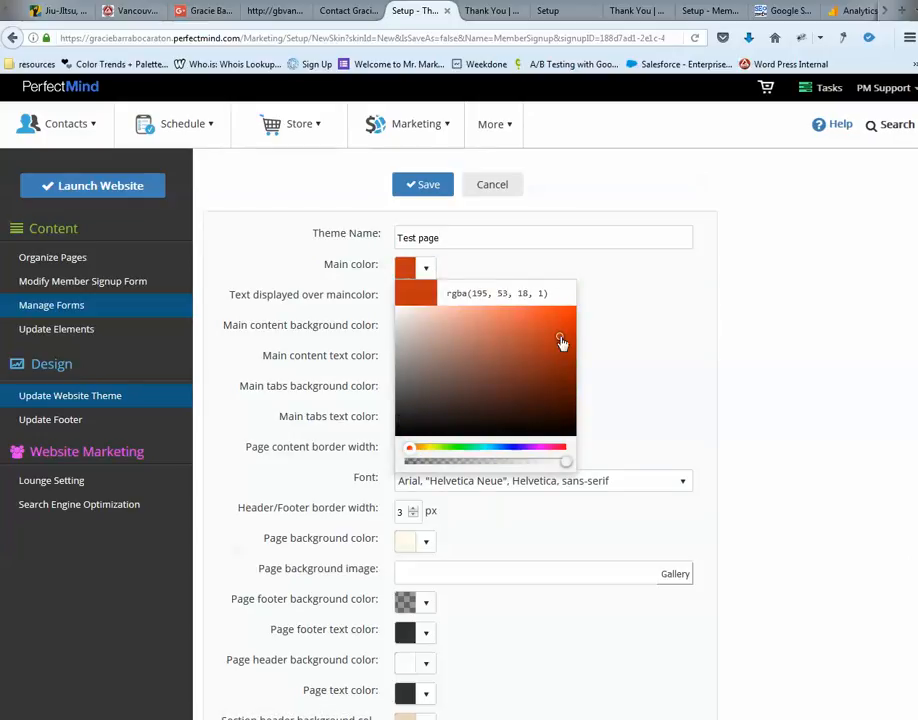
left_click(660, 333)
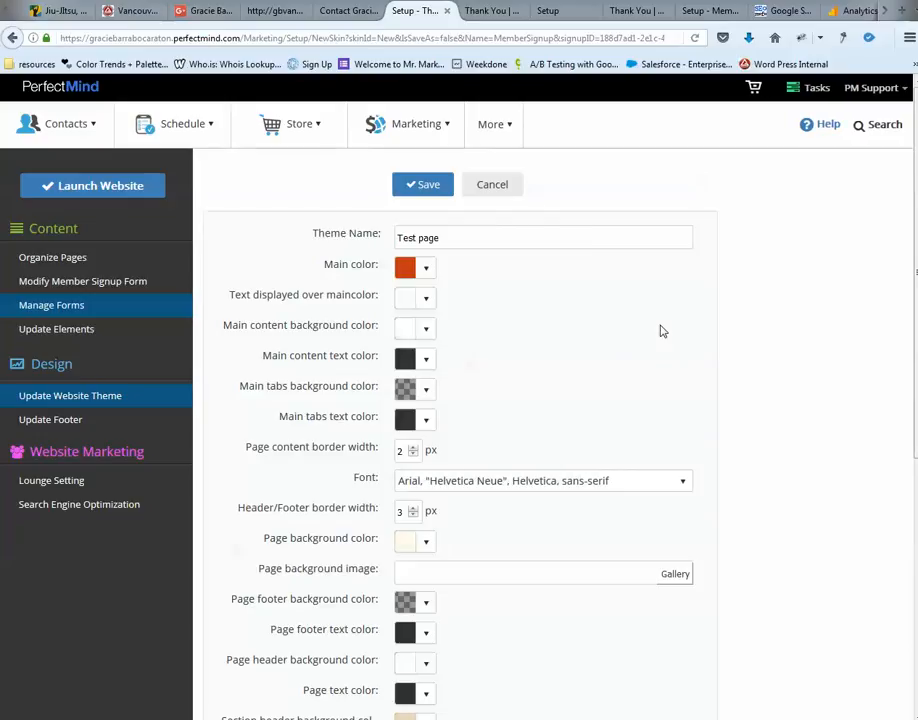
Try a fully transparent main content background color and return it to fully opaque white.
left_click(427, 333)
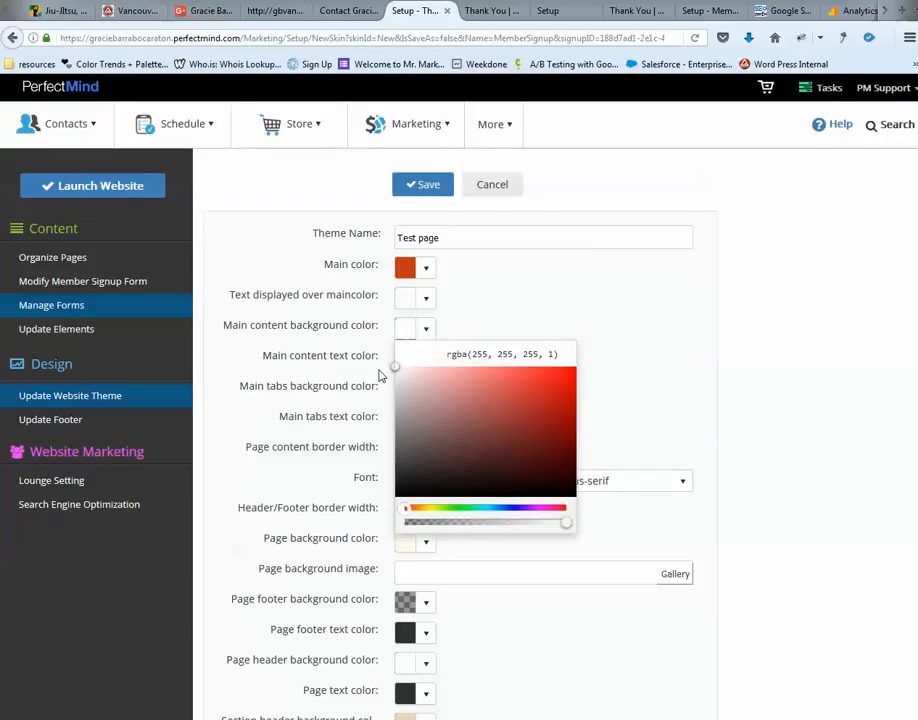
left_click_drag(568, 528, 359, 531)
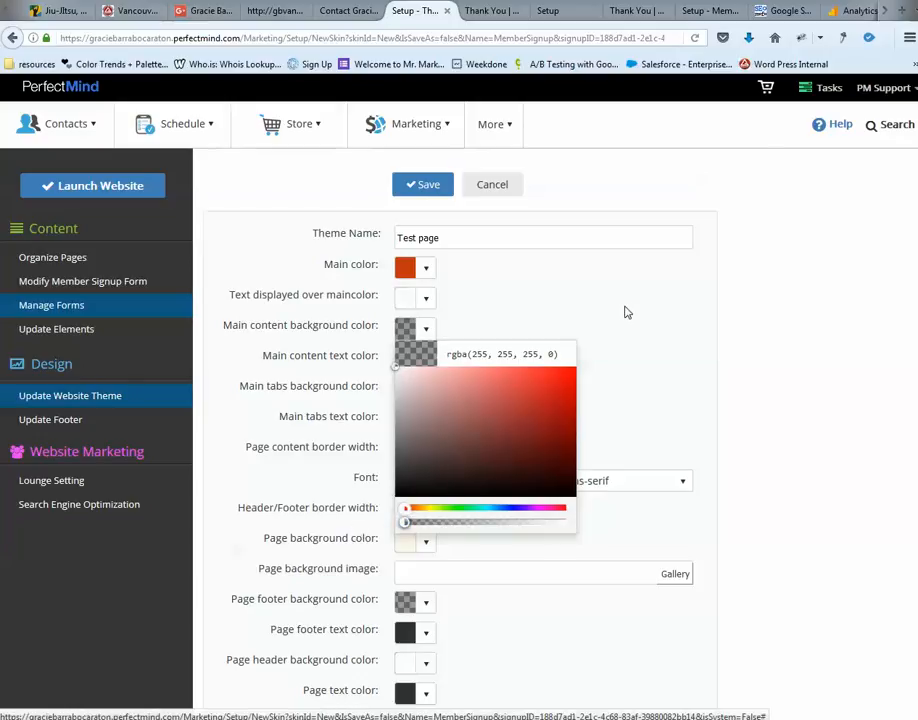
left_click_drag(405, 527, 566, 523)
left_click(586, 321)
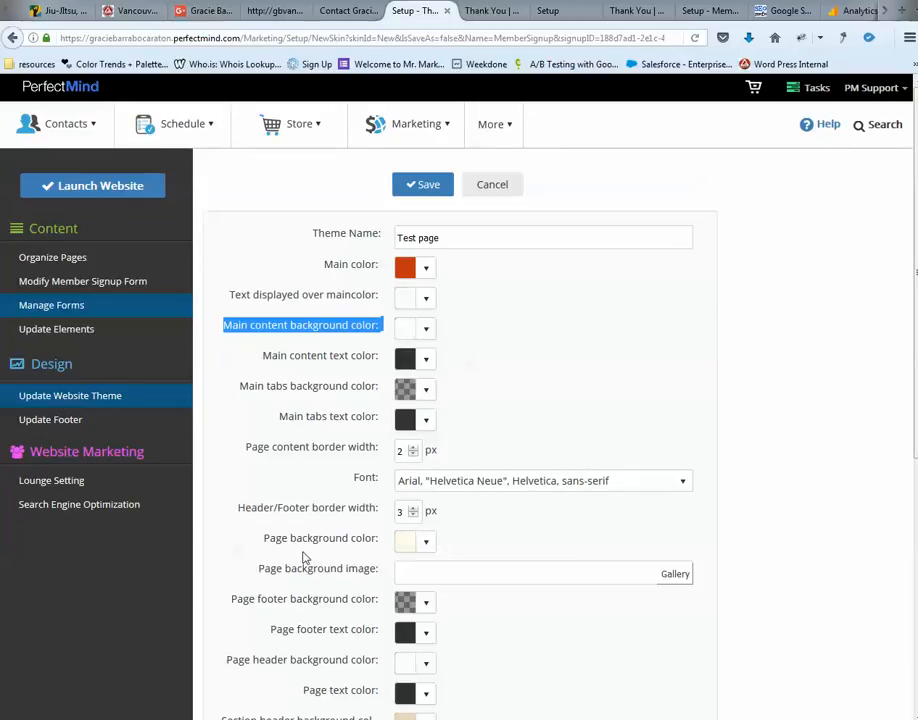
Set the page background color to rgba(255, 255, 255, 1), after trying full transparency, and save the theme.
left_click(423, 545)
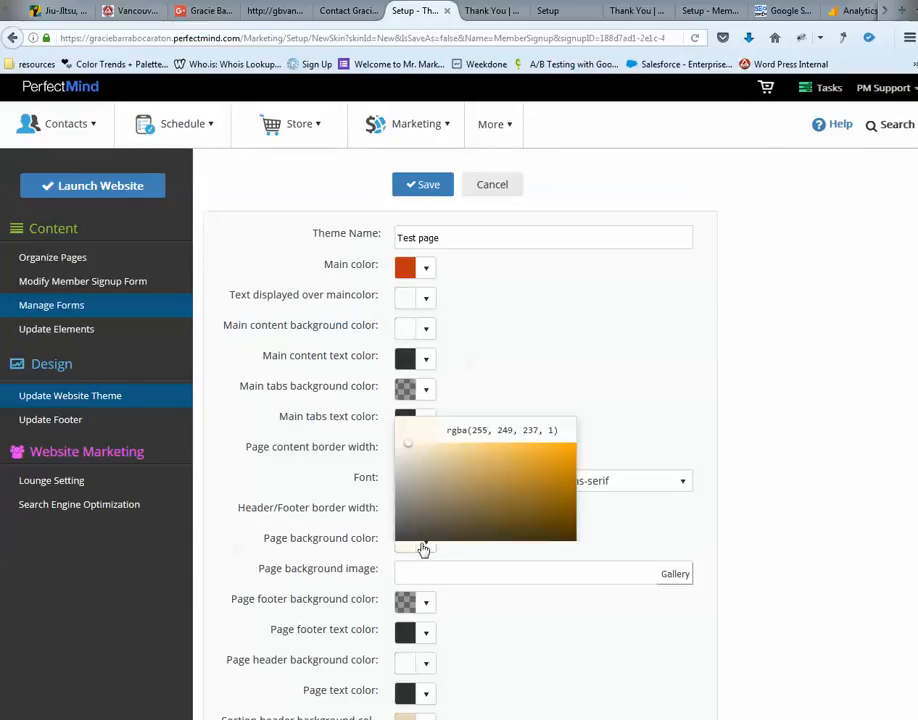
left_click_drag(413, 372, 383, 368)
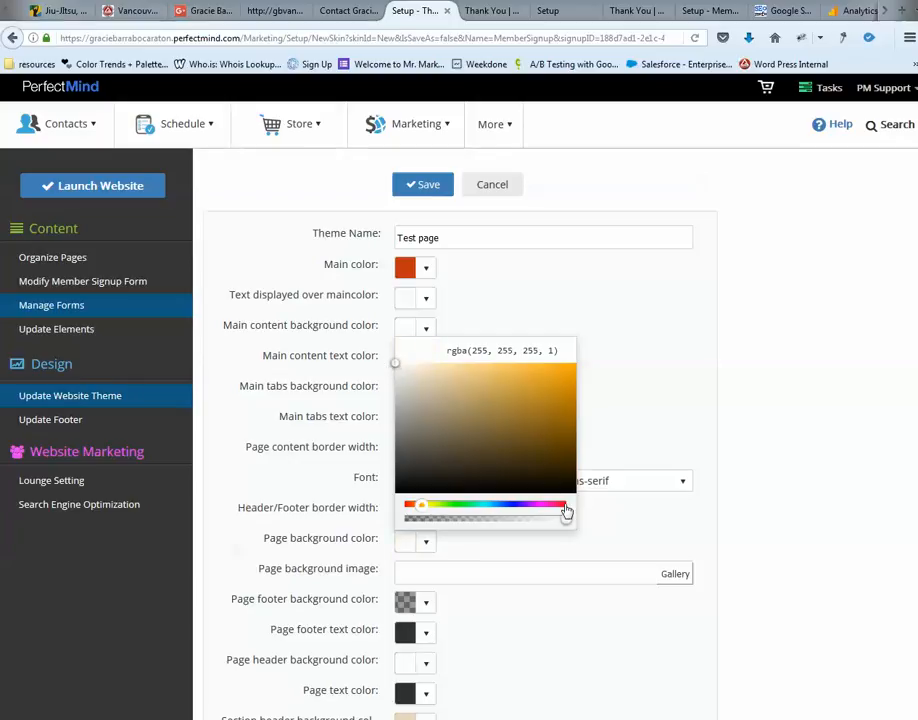
left_click_drag(565, 521, 405, 520)
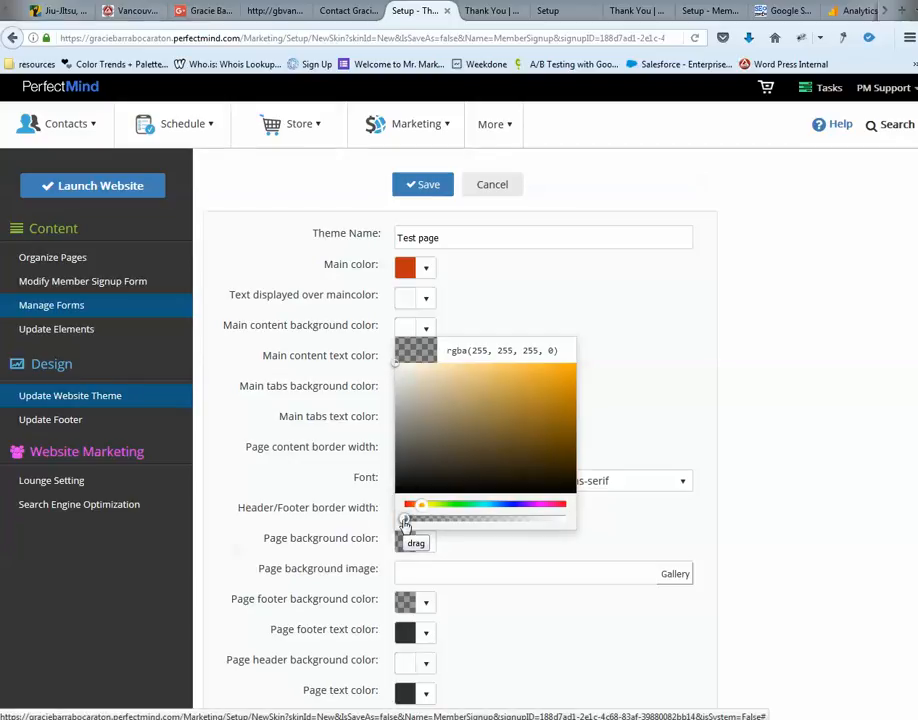
left_click_drag(405, 521, 381, 528)
left_click_drag(407, 521, 600, 533)
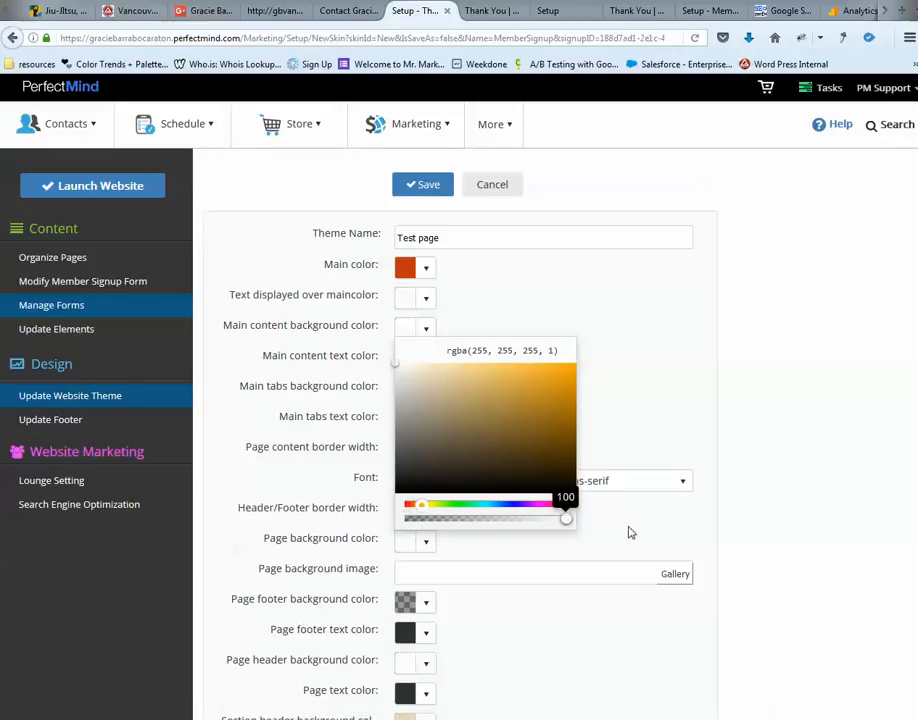
left_click(647, 529)
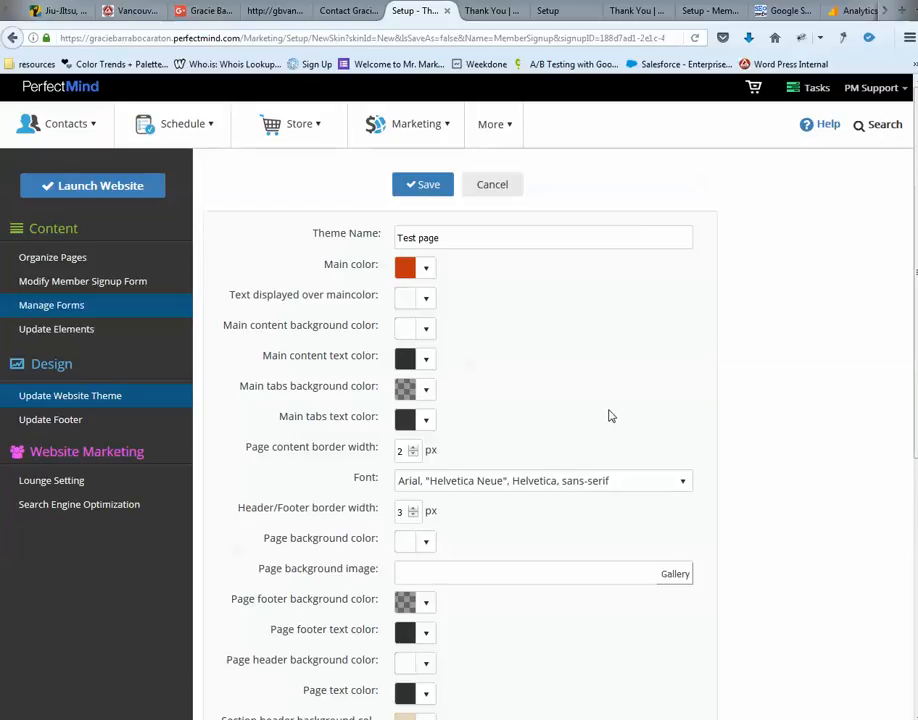
left_click(422, 186)
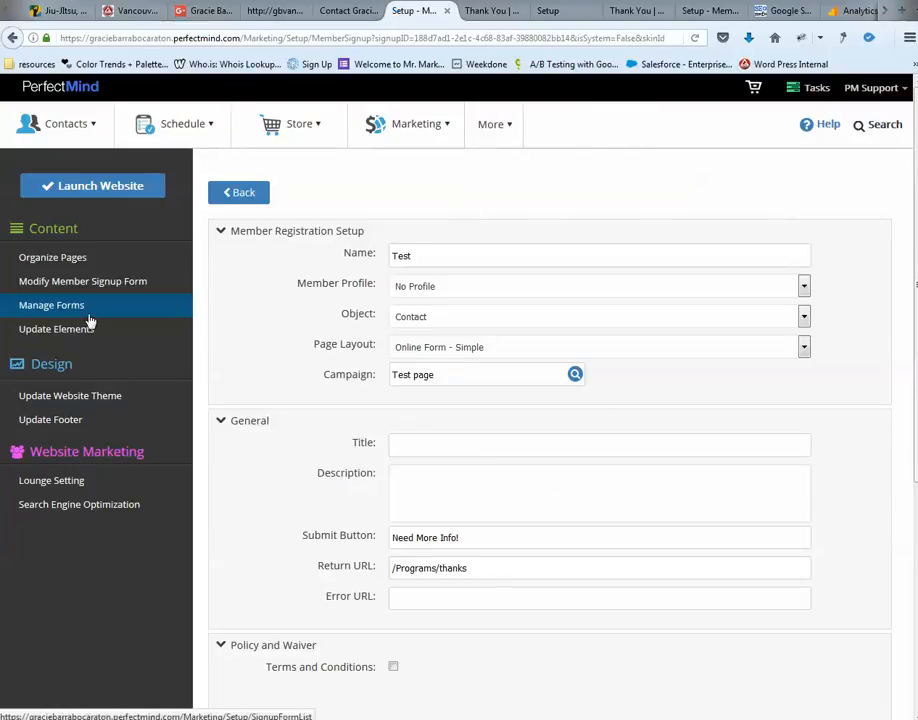
Enable Simplify Layout for the embedded Test form and copy the complete form script.
scroll(537, 422, "down", 2)
scroll(537, 422, "down", 2)
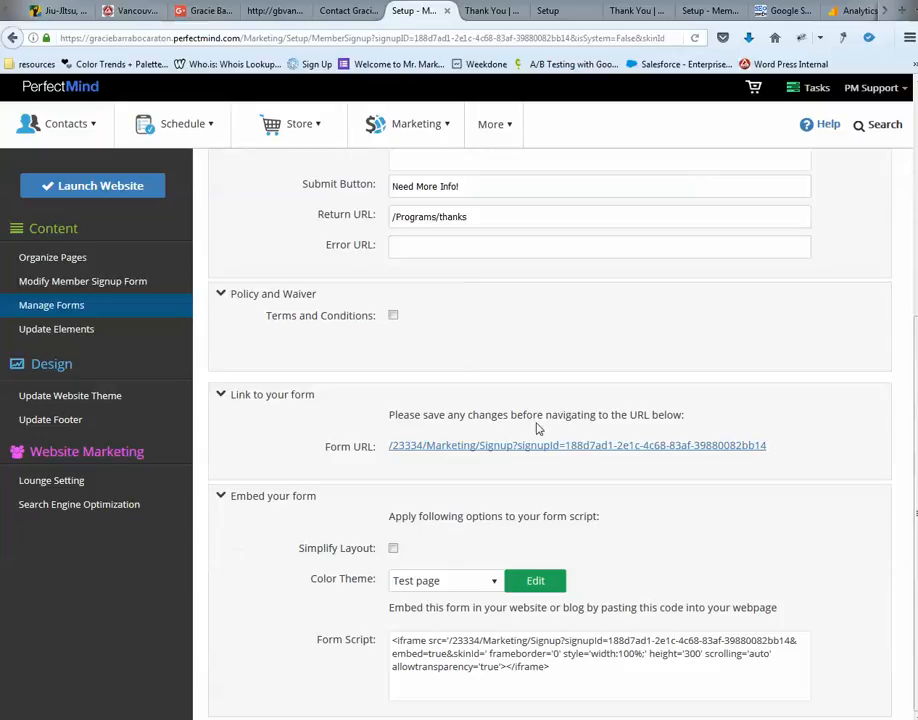
left_click(393, 549)
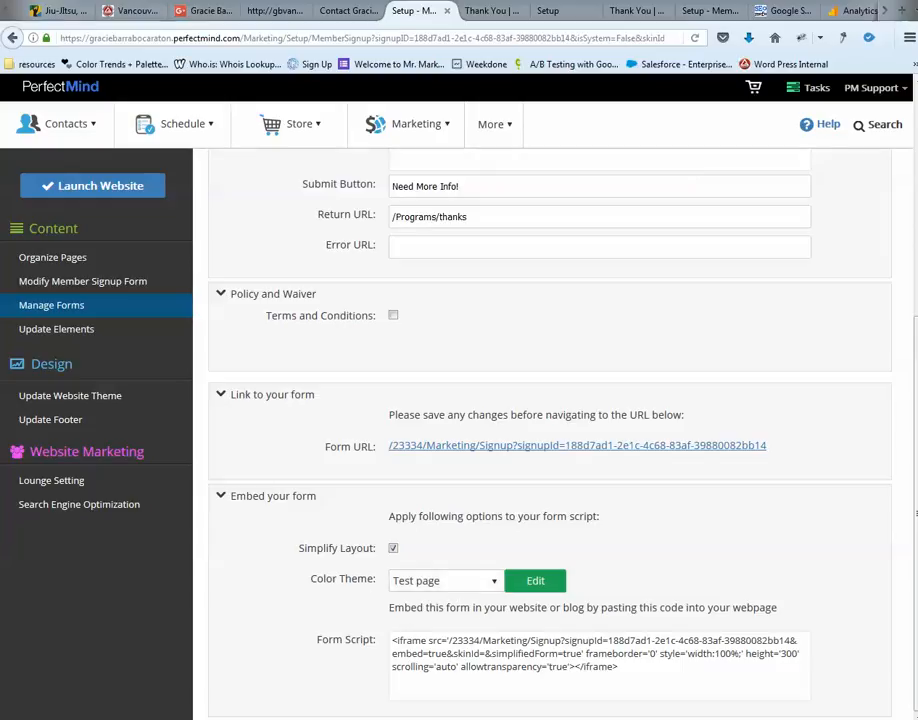
left_click_drag(627, 670, 372, 640)
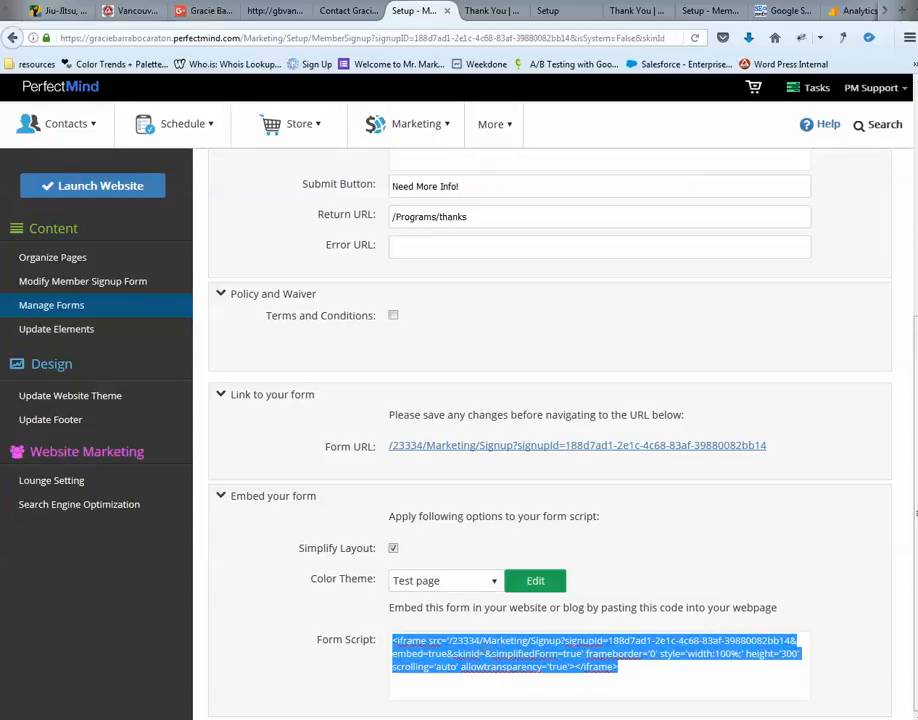
right_click(482, 652)
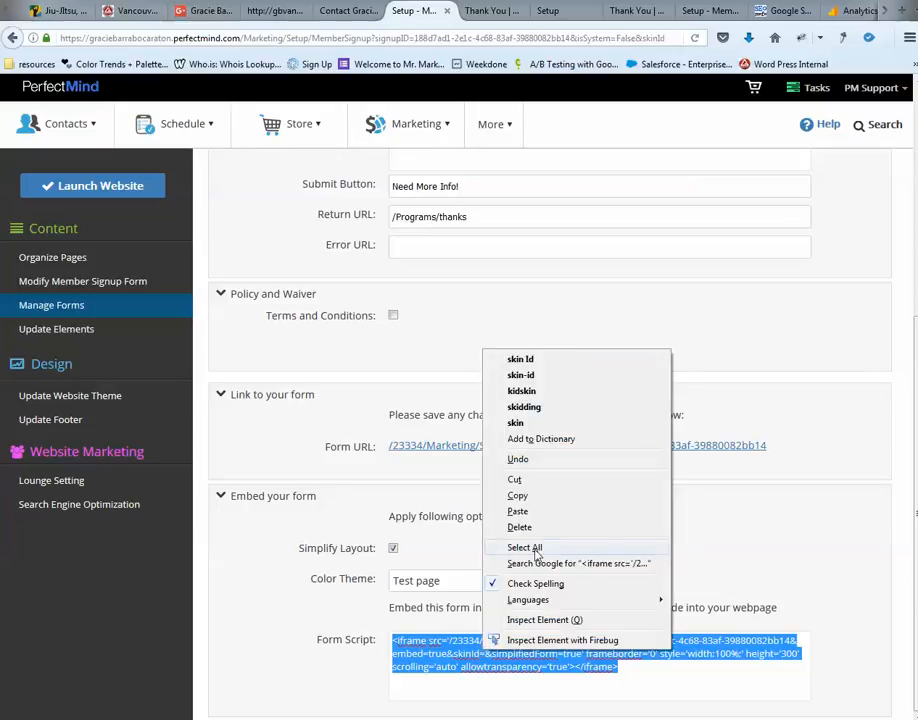
left_click(519, 496)
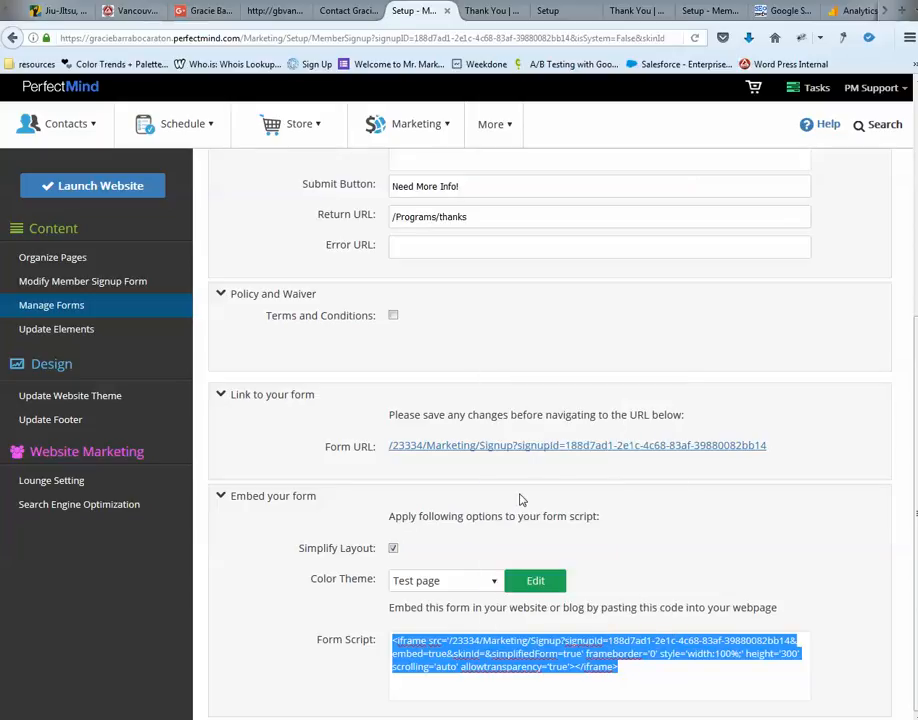
right_click(545, 690)
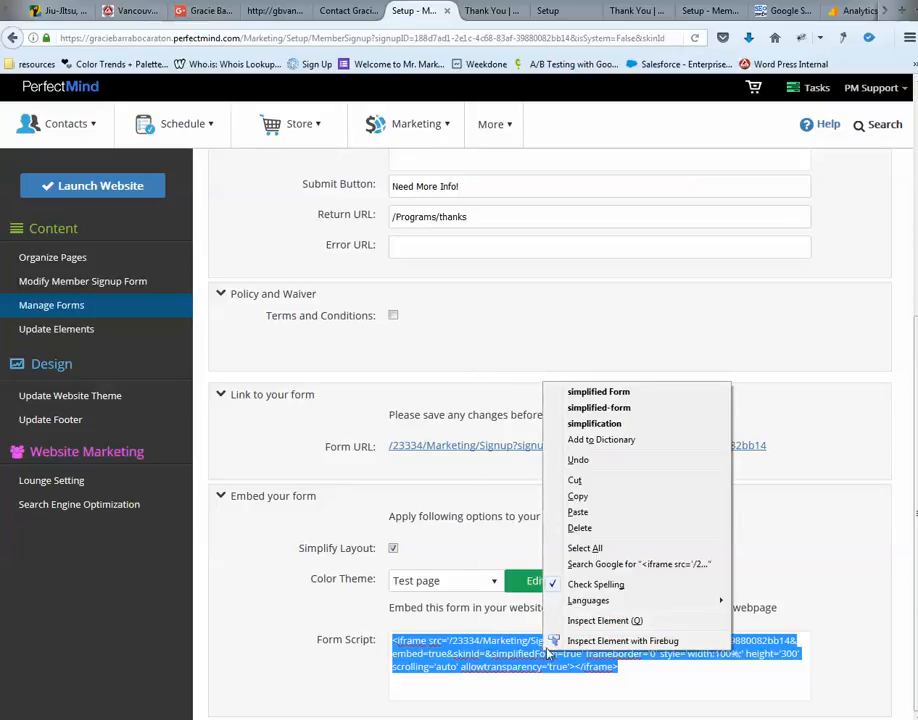
left_click(590, 499)
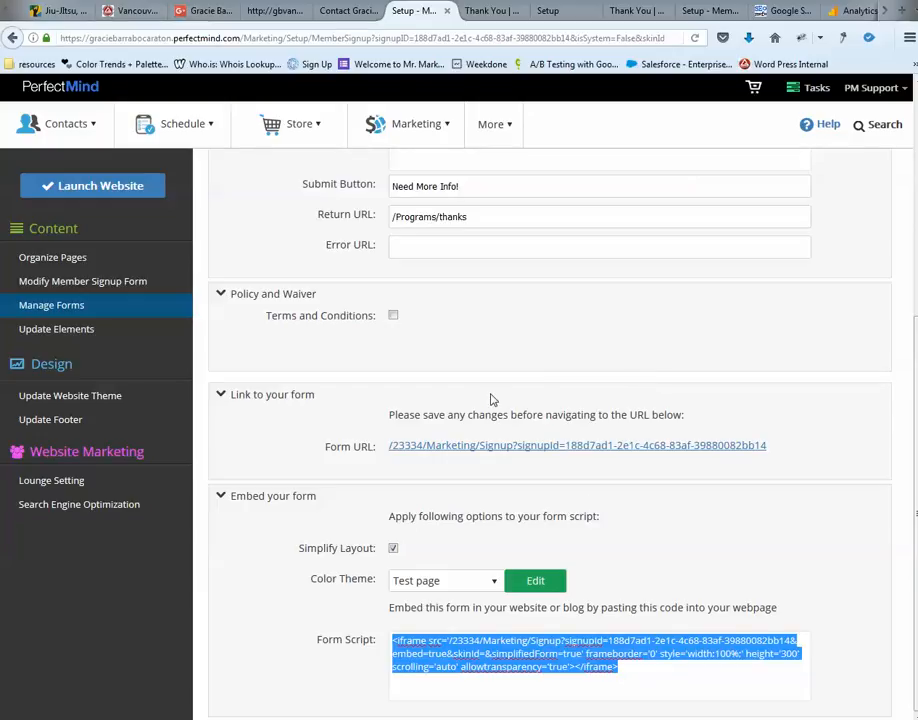
Find the Test page under Programs in the website's page organizer and open it for editing.
left_click(63, 262)
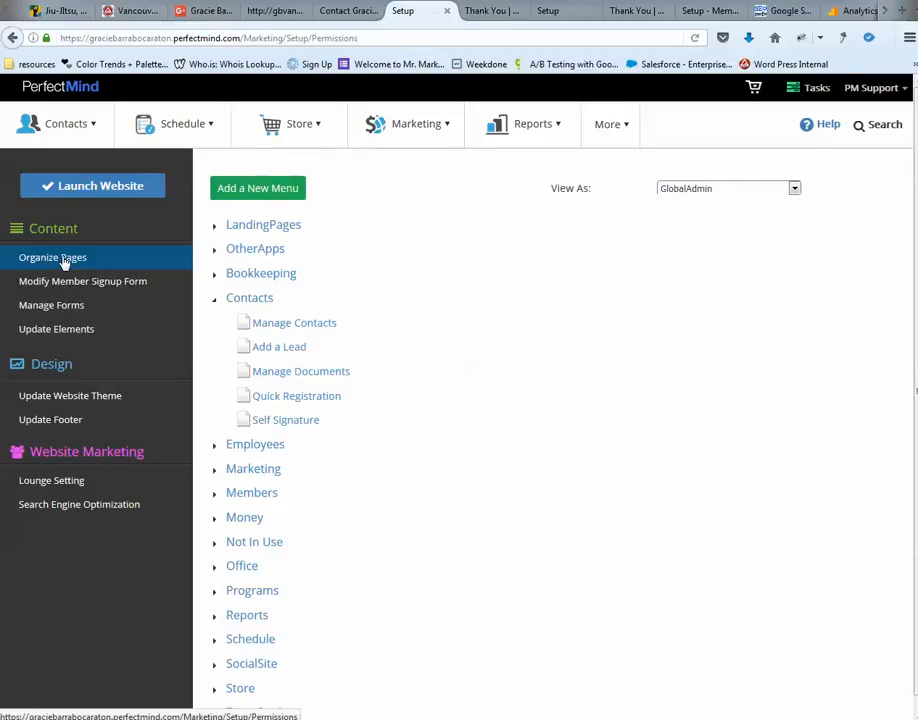
scroll(350, 521, "down", 1)
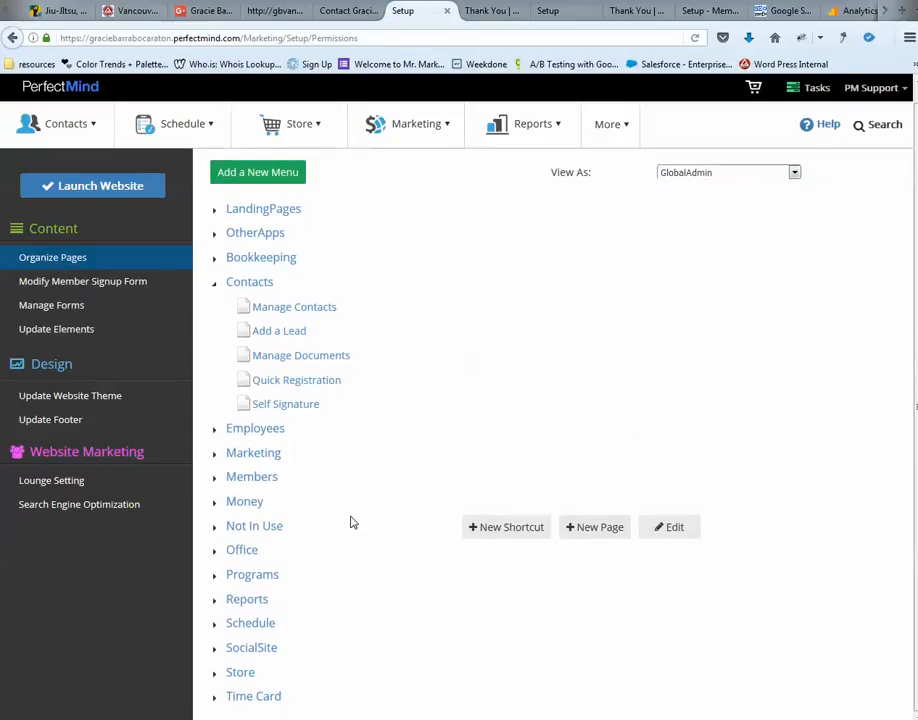
left_click(216, 579)
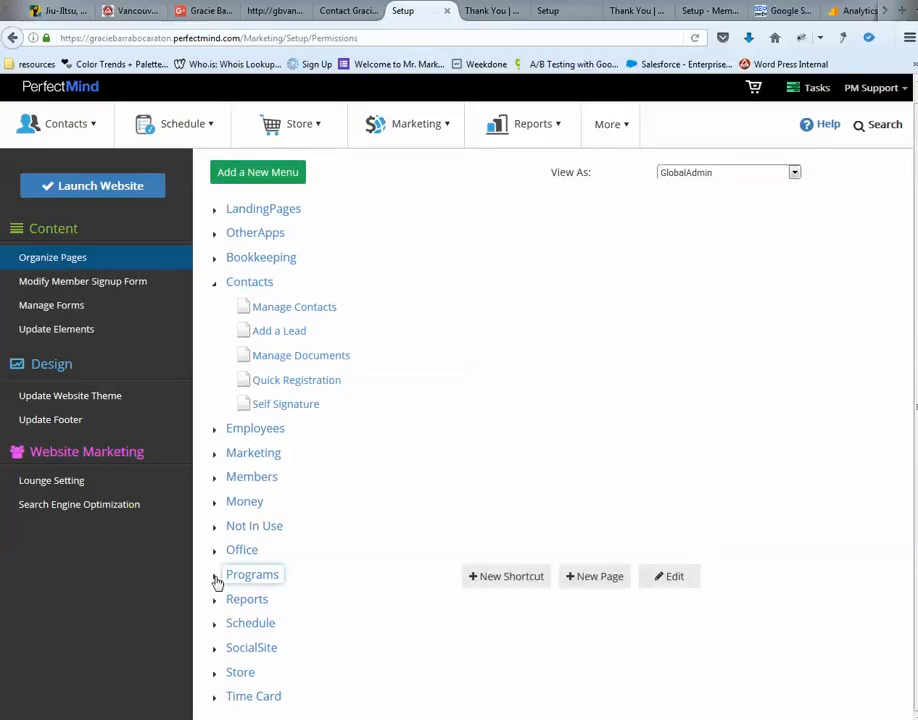
scroll(375, 531, "down", 3)
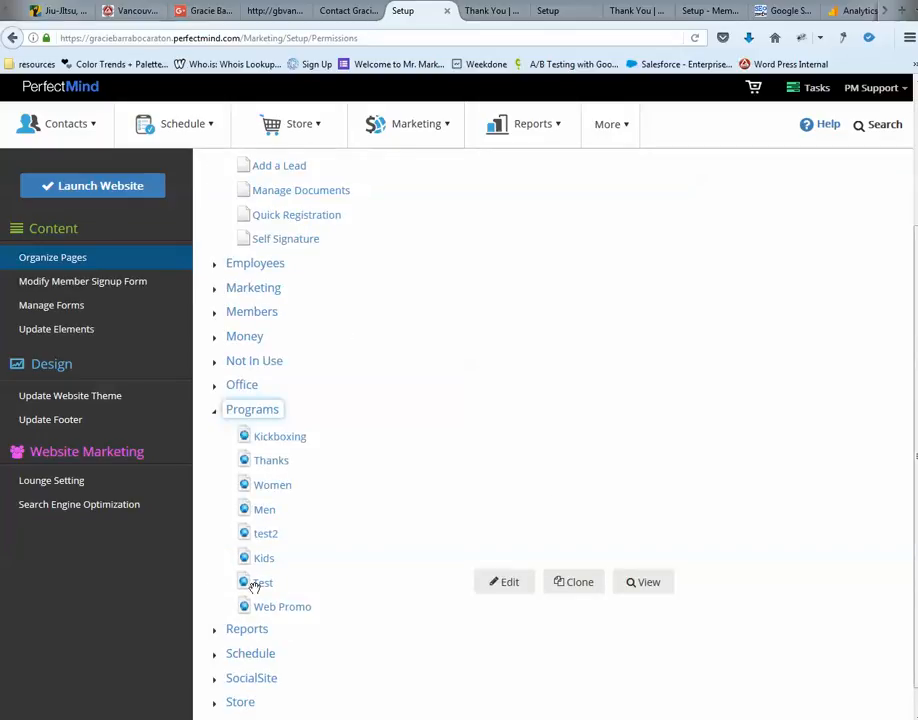
left_click(496, 589)
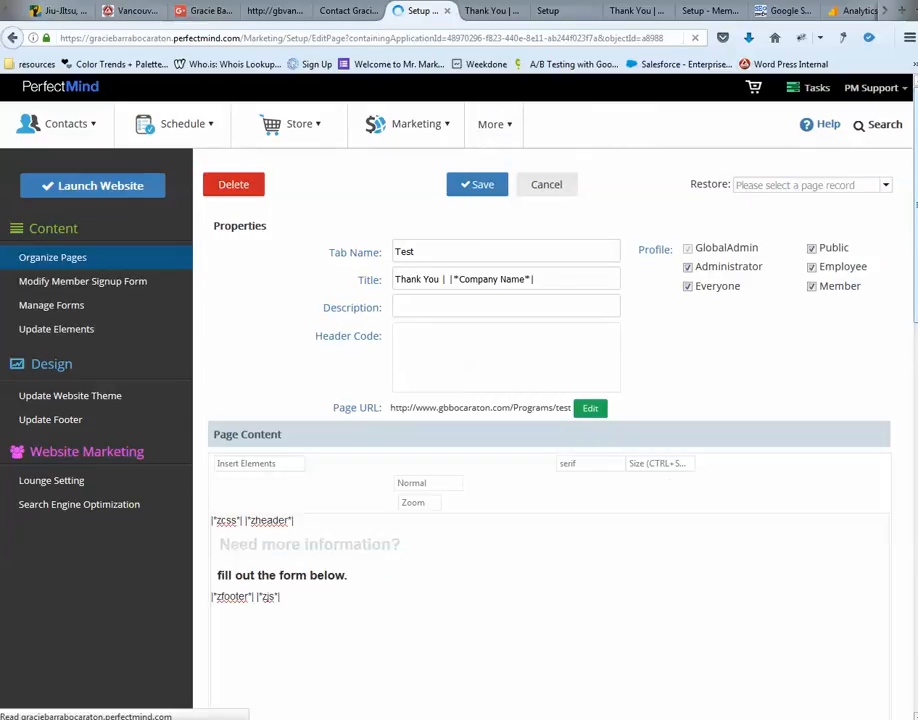
Paste the copied form script into the page content's HTML below the "fill out the form below." heading and return to the design view.
left_click_drag(915, 210, 916, 269)
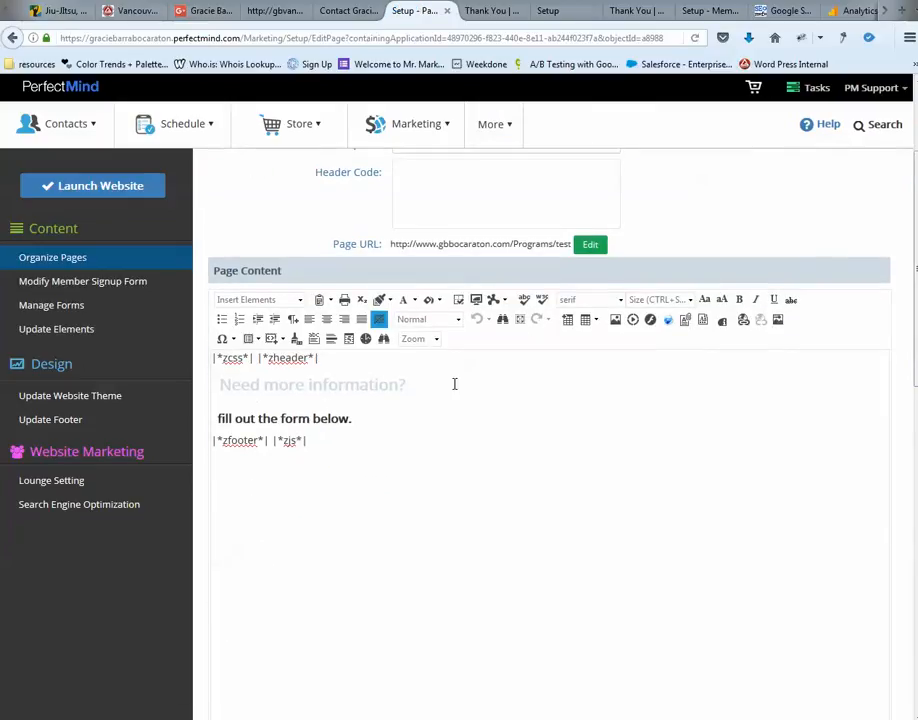
left_click(362, 421)
scroll(435, 450, "down", 1)
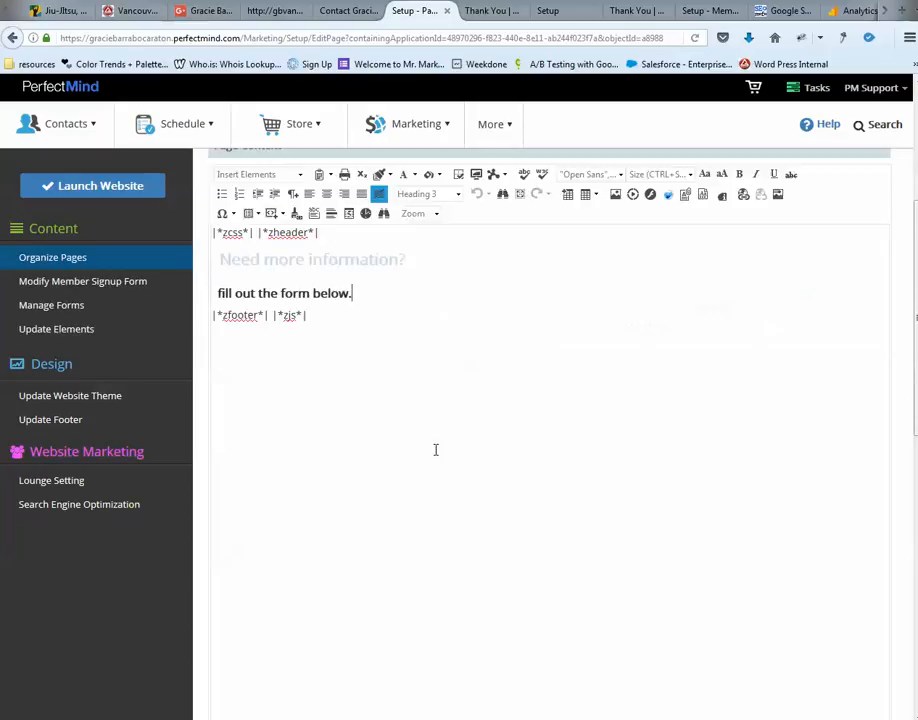
scroll(435, 450, "down", 1)
left_click(291, 614)
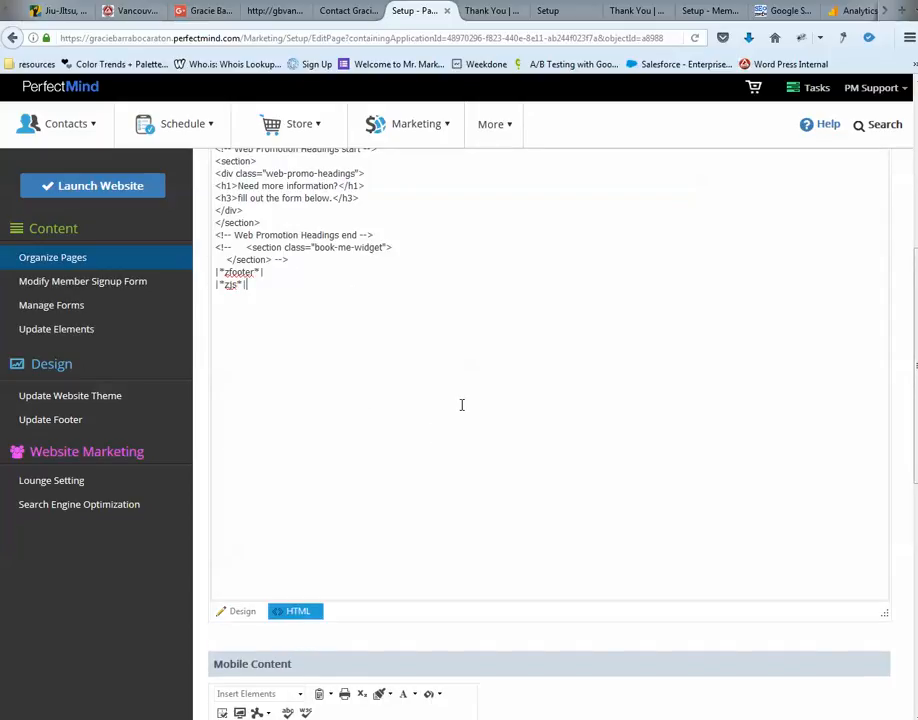
scroll(505, 385, "up", 1)
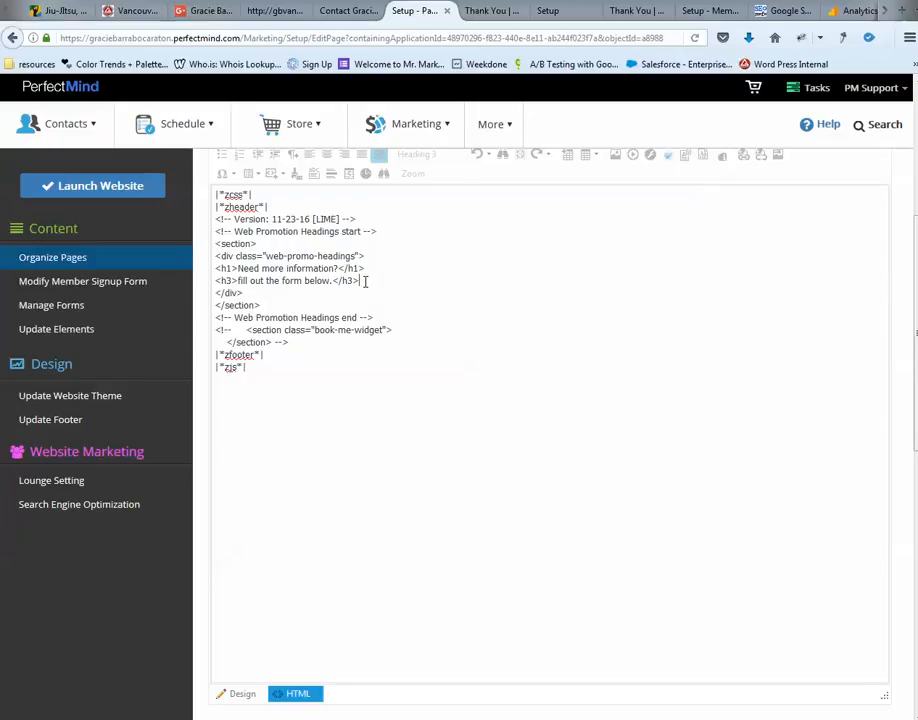
key("Return")
key("Return")
key("Up")
key("ctrl+v")
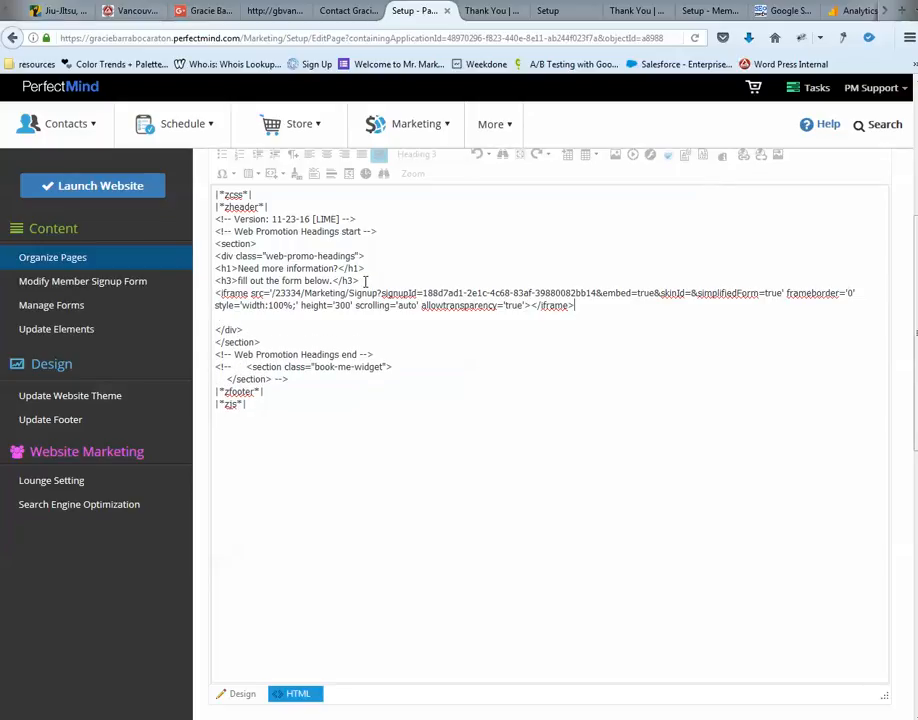
left_click(239, 697)
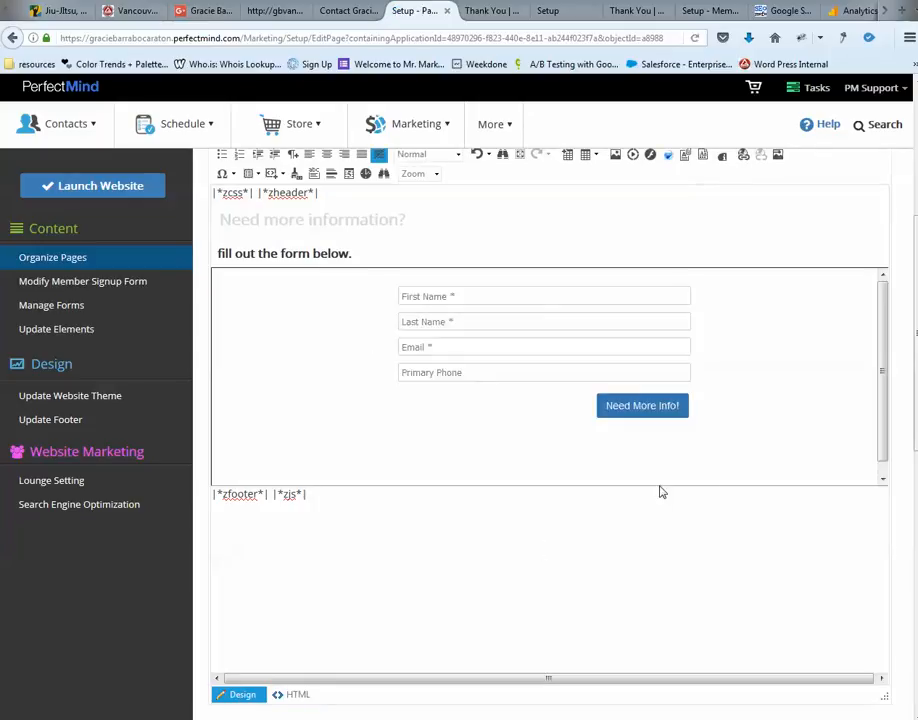
Save the Test page with the embedded form and view it on the website.
mouse_move(884, 404)
left_mouse_down()
mouse_move(883, 452)
mouse_move(881, 381)
left_mouse_up()
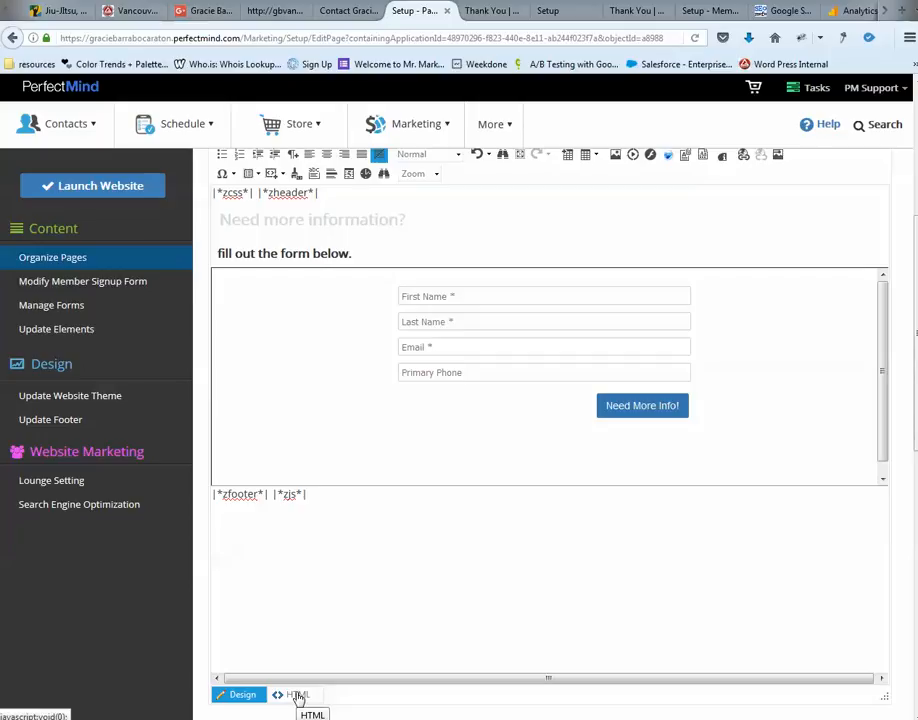
scroll(578, 584, "up", 3)
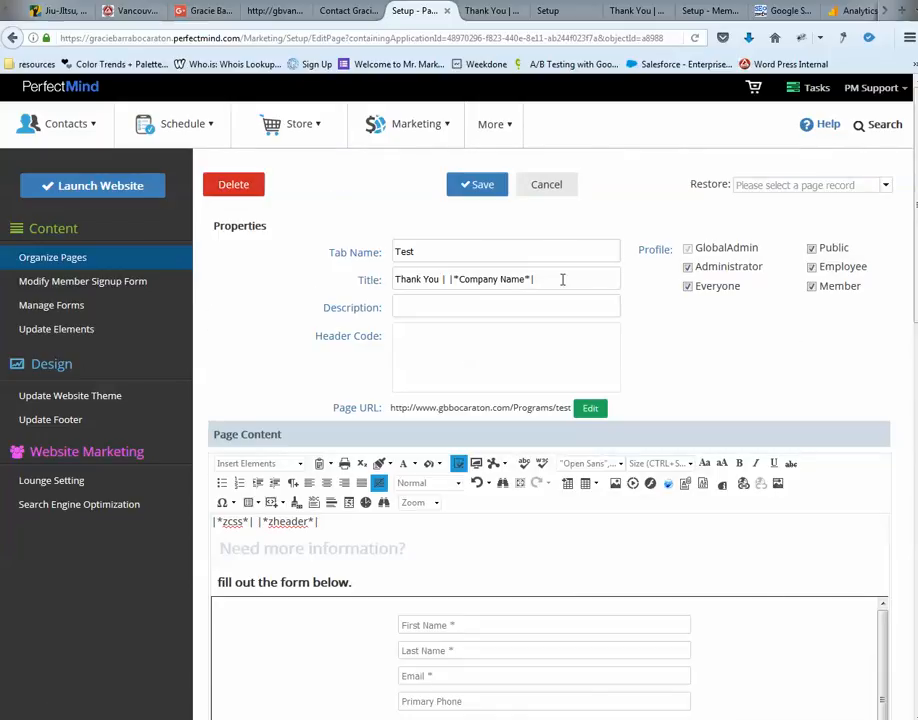
left_click(489, 187)
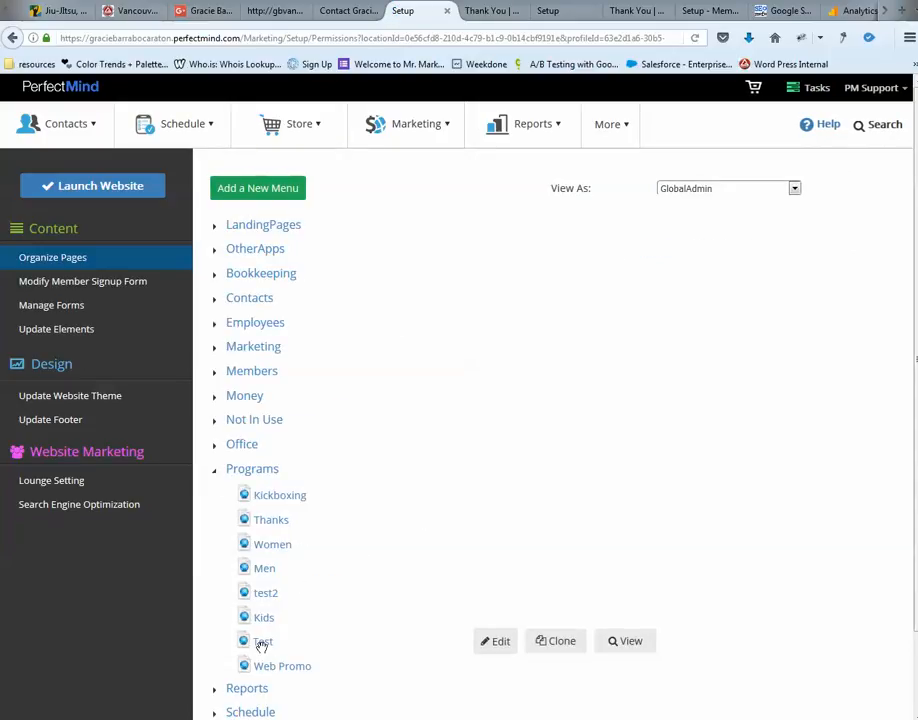
left_click(628, 642)
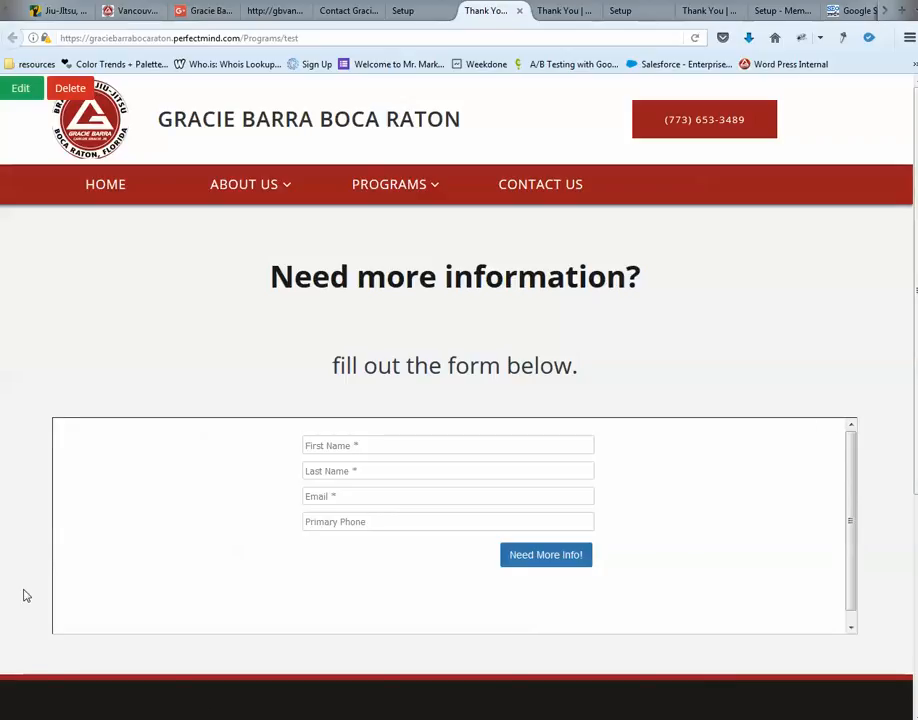
Edit the live Test page, add "border: 0;" to the iframe's style in the HTML, and return to the design view.
left_click(20, 92)
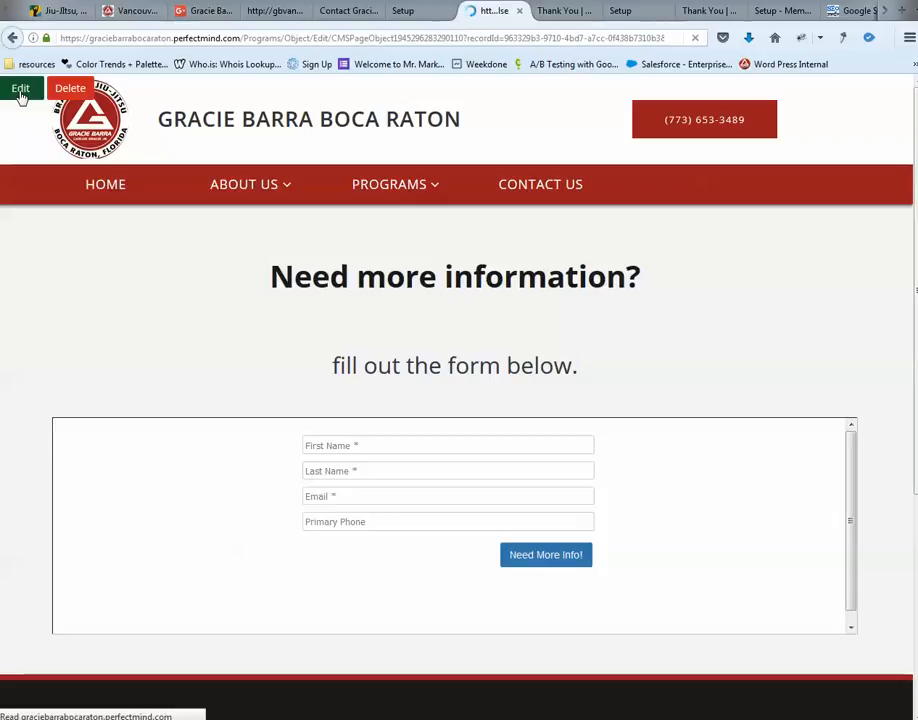
scroll(312, 463, "down", 2)
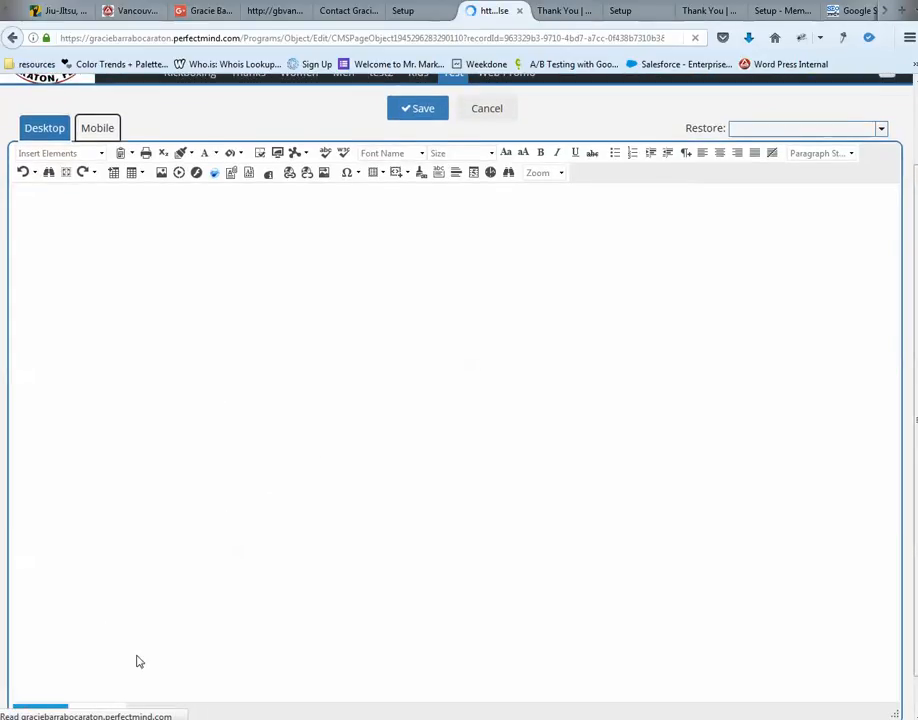
left_click(99, 673)
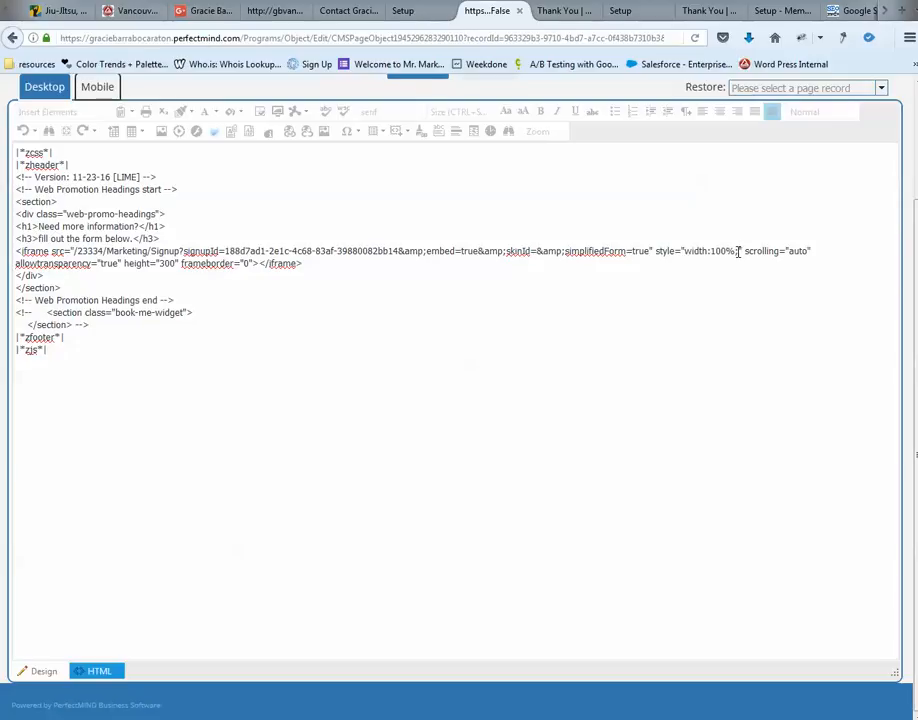
type("border")
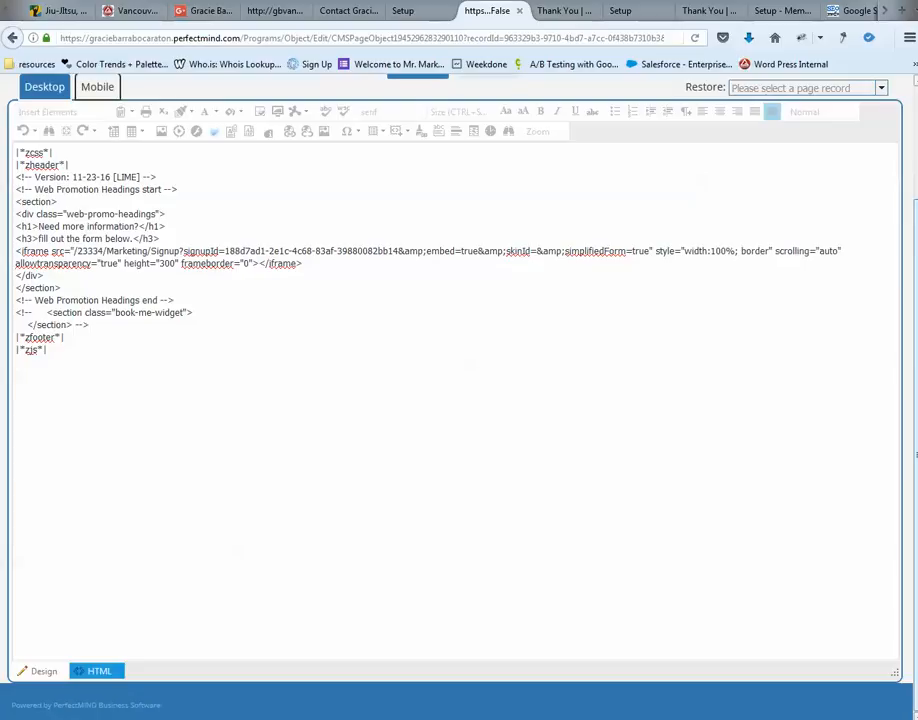
type(": 0;")
left_click(39, 673)
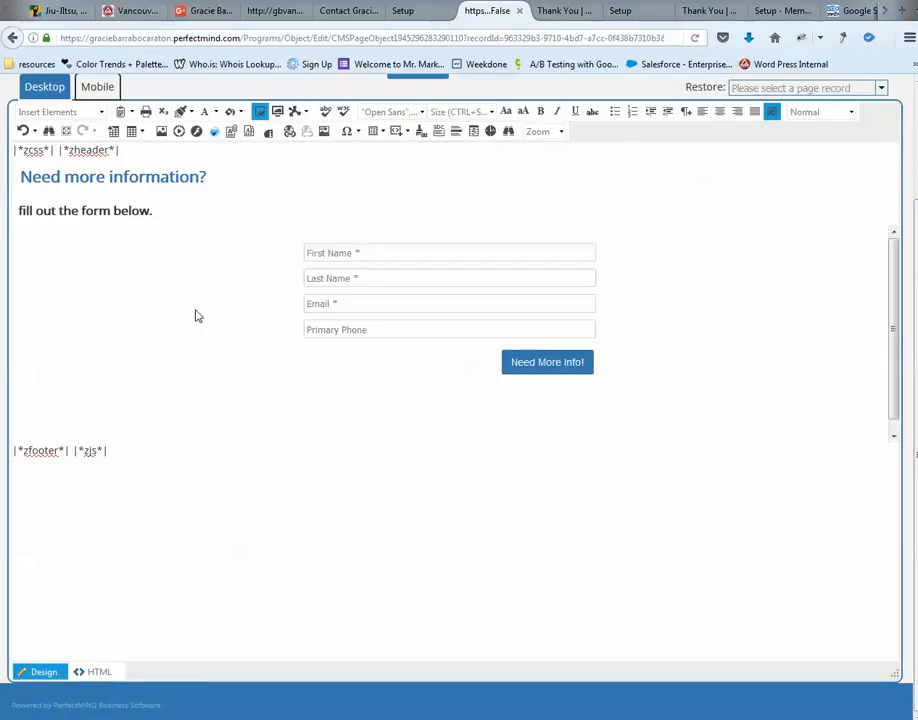
left_click(101, 672)
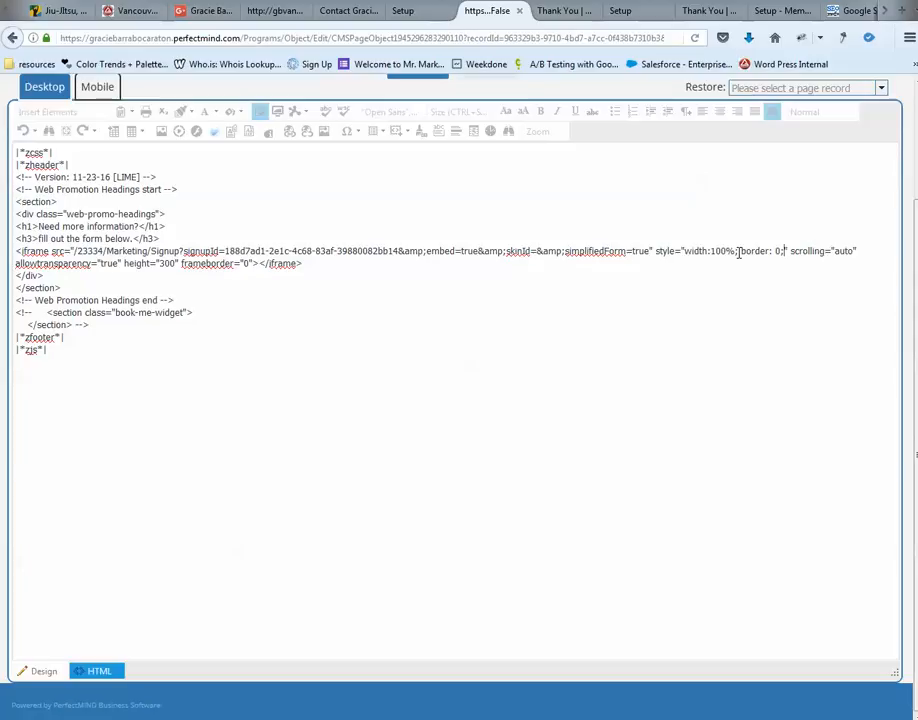
left_click_drag(738, 251, 785, 254)
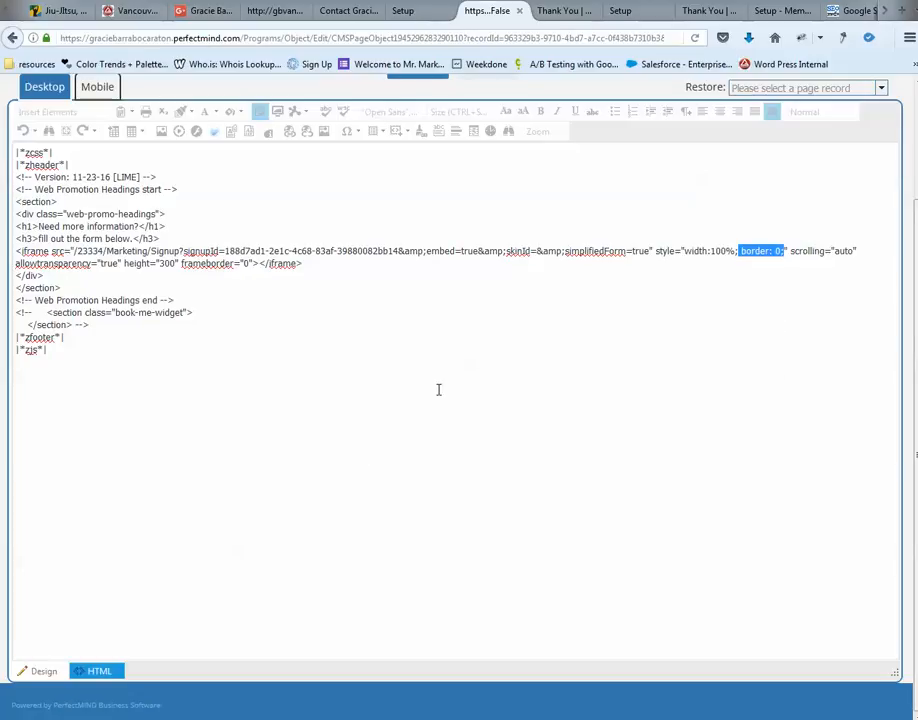
left_click(415, 278)
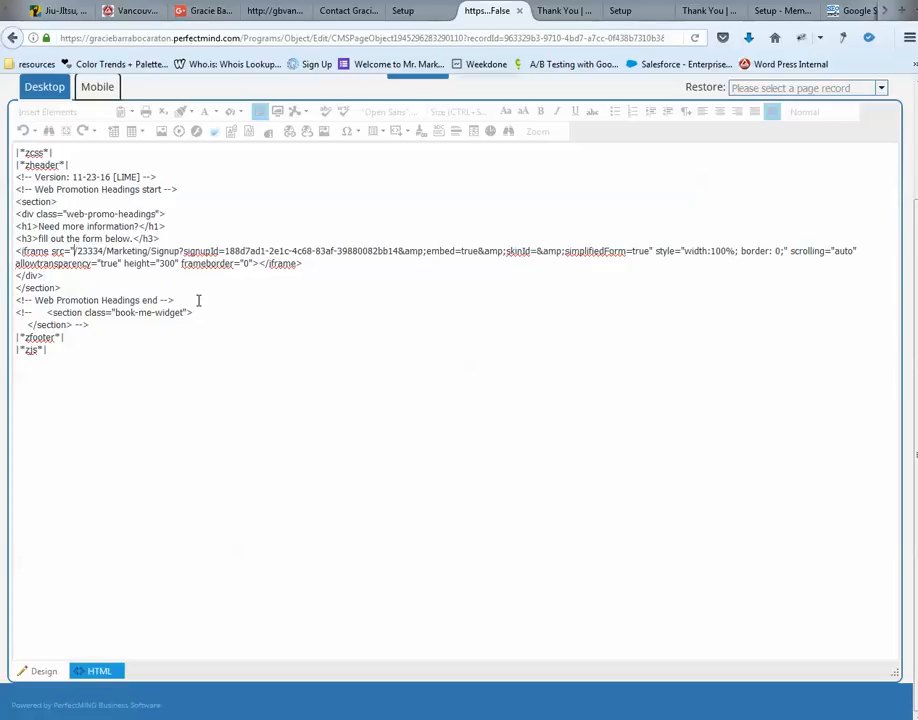
left_click(562, 14)
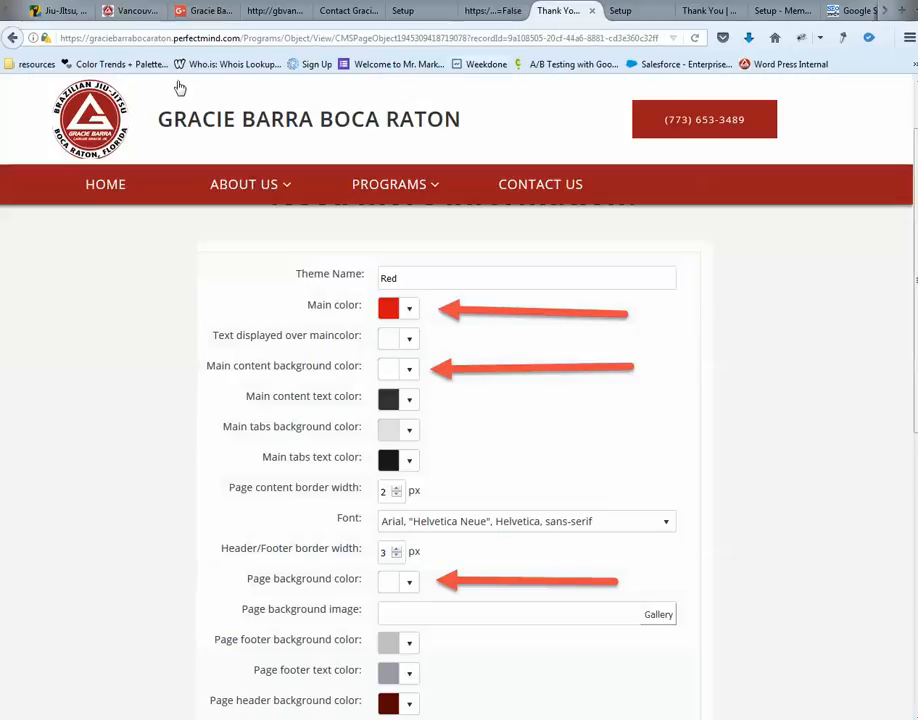
left_click(240, 38)
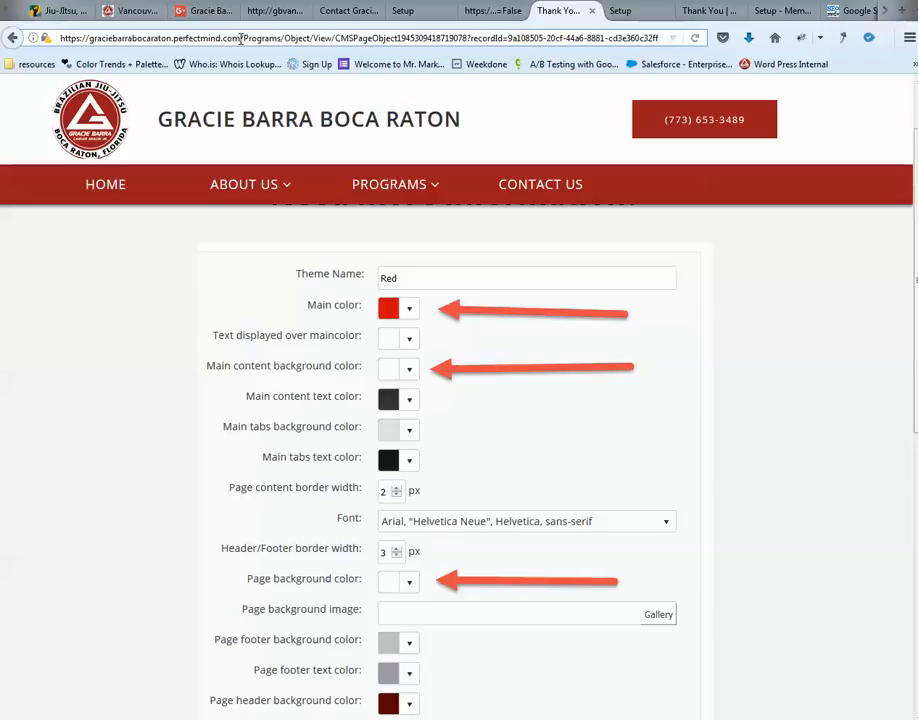
left_click_drag(240, 38, 60, 38)
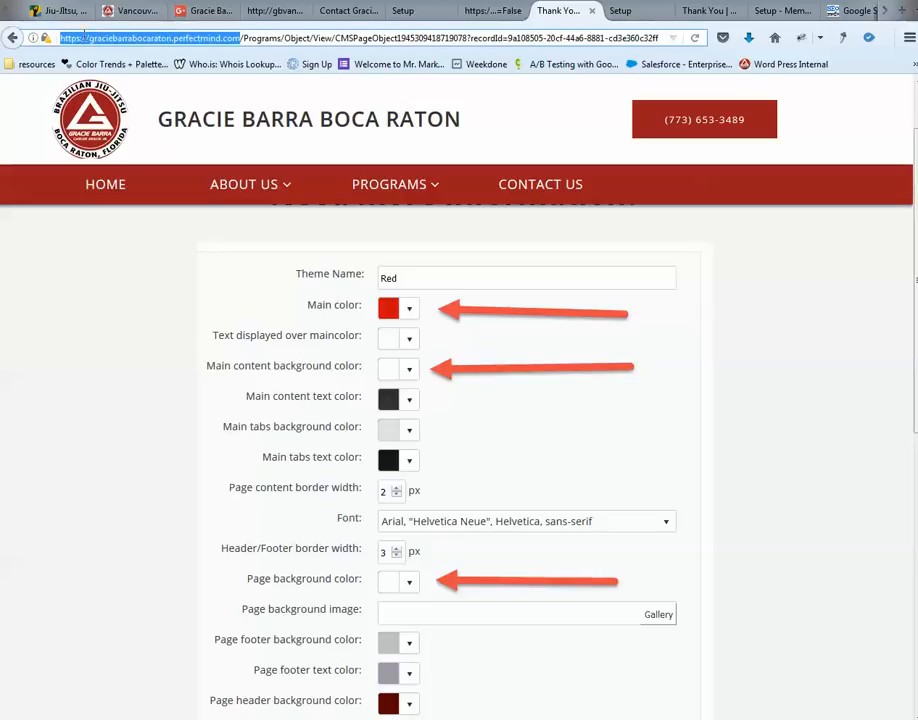
right_click(86, 39)
left_click(119, 83)
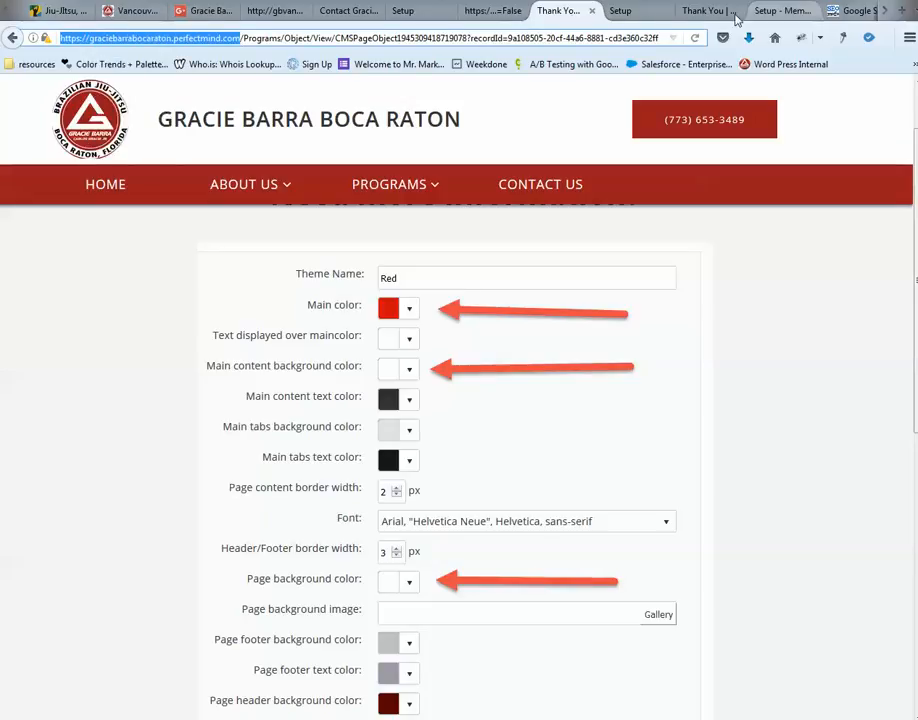
left_click(501, 13)
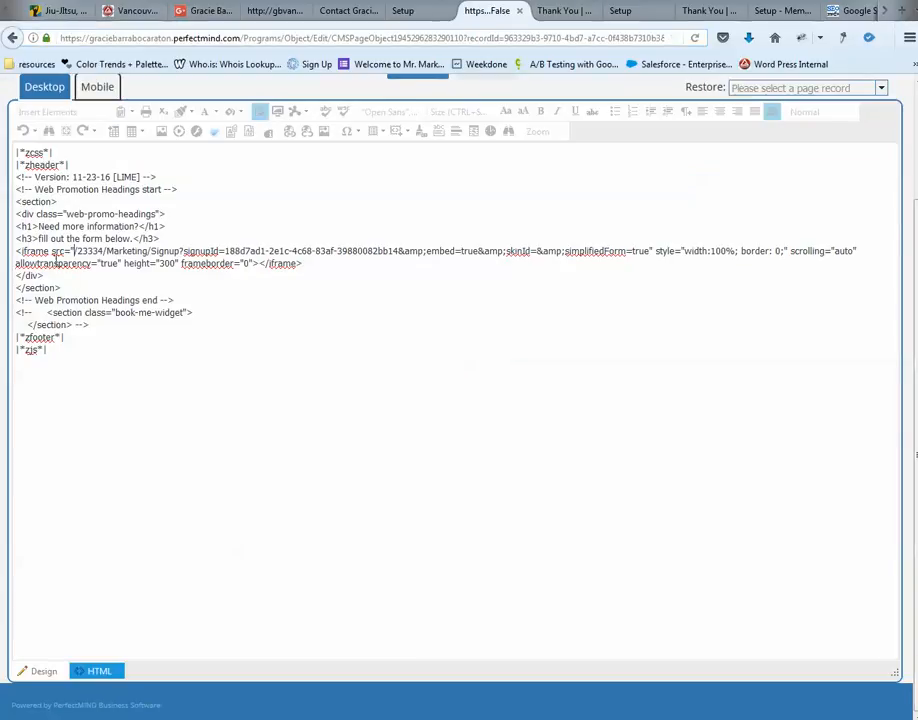
right_click(73, 250)
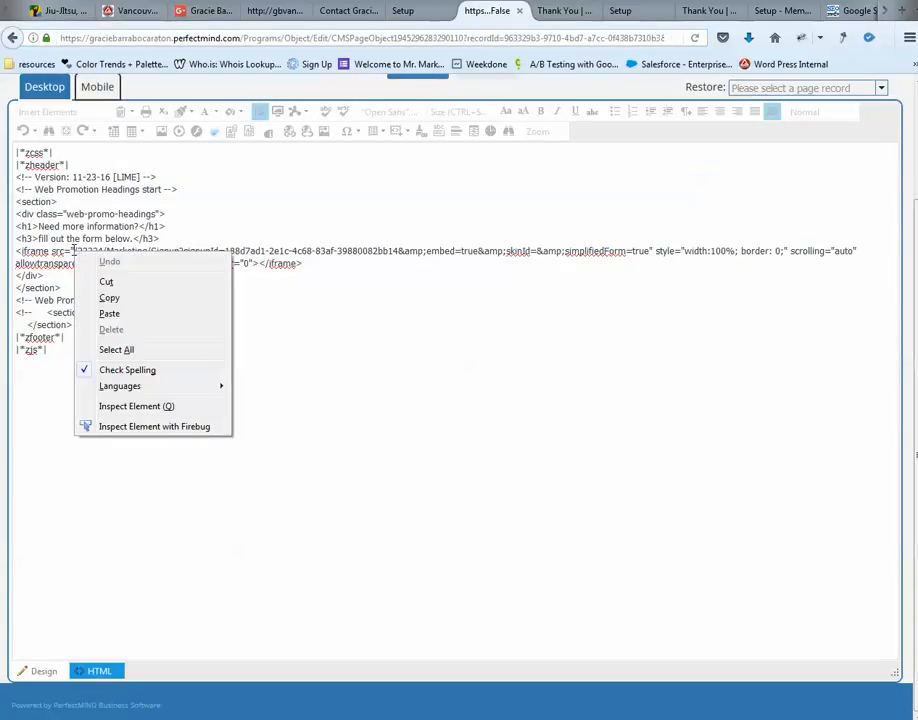
left_click(108, 314)
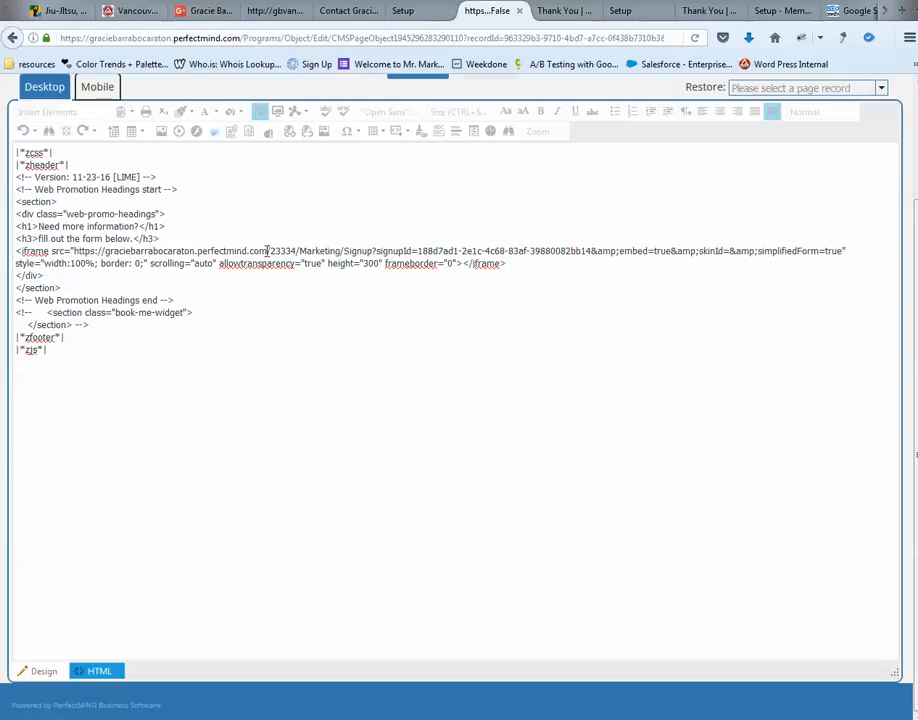
Examine the iframe's domain prefix, and open the first Test form under Manage Forms to check where its script's src path starts.
left_click_drag(266, 251, 72, 251)
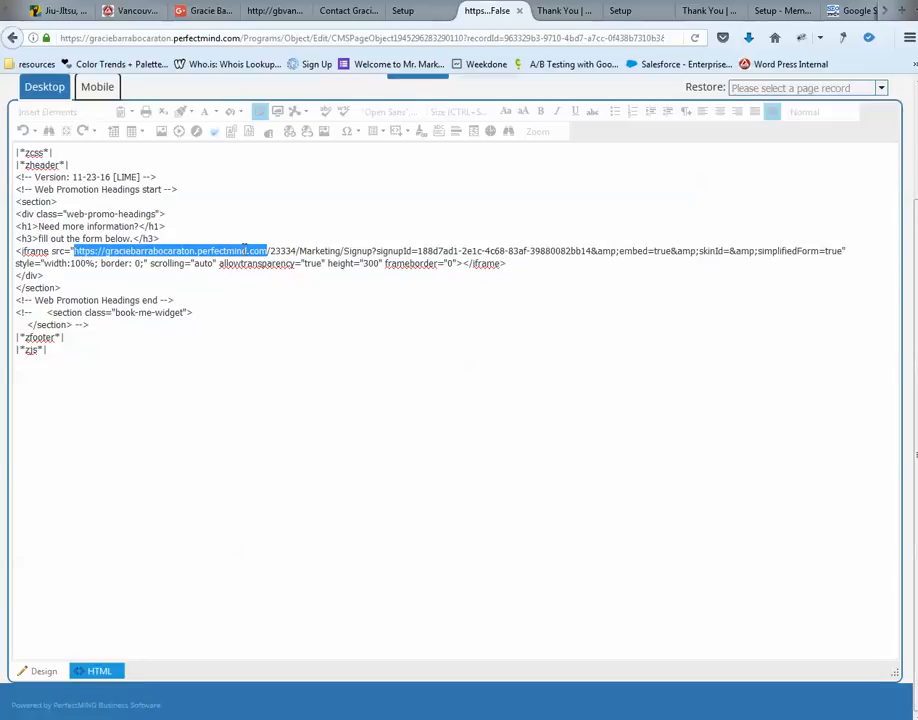
left_click_drag(267, 258, 271, 251)
left_click(268, 251)
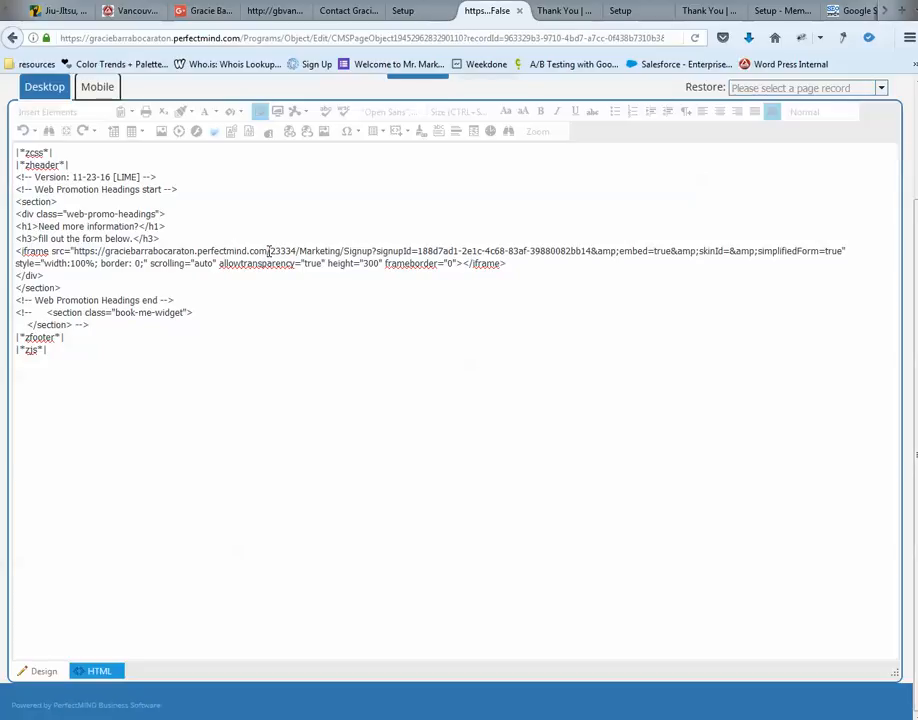
left_click_drag(268, 251, 73, 251)
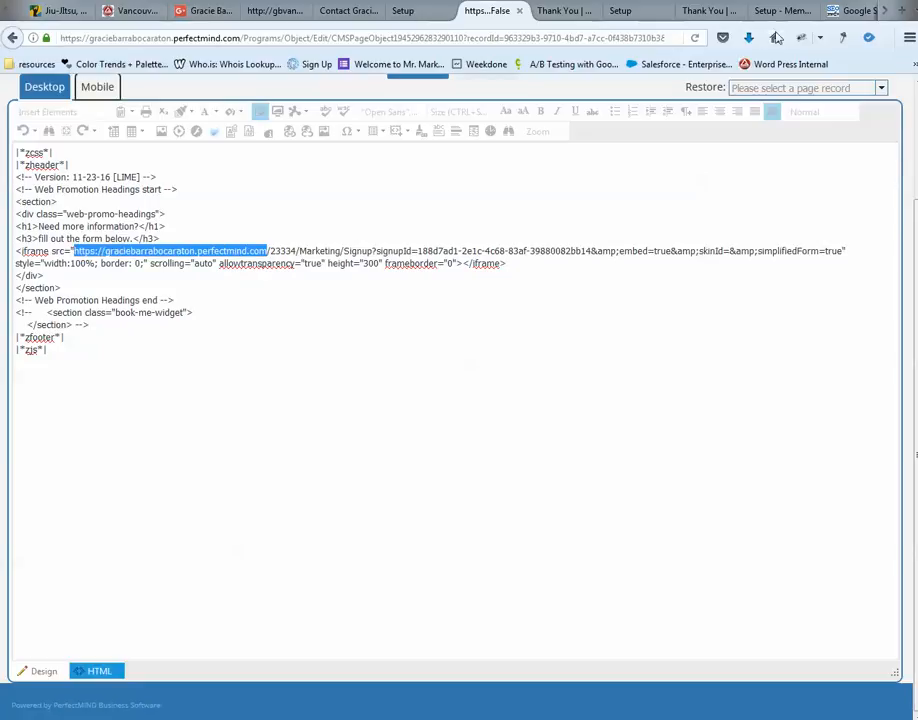
left_click(421, 14)
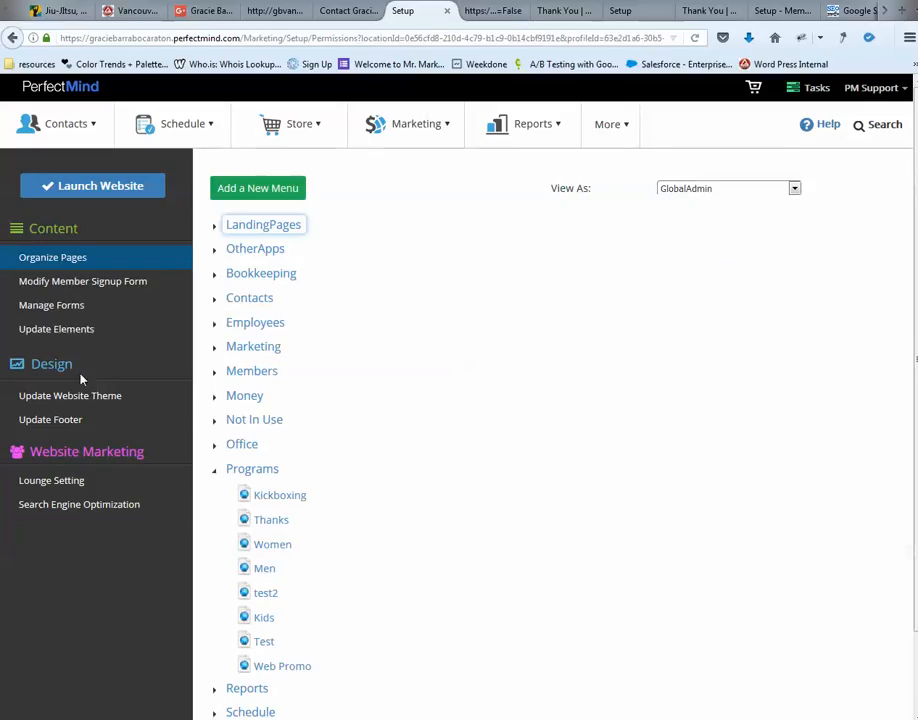
left_click(62, 308)
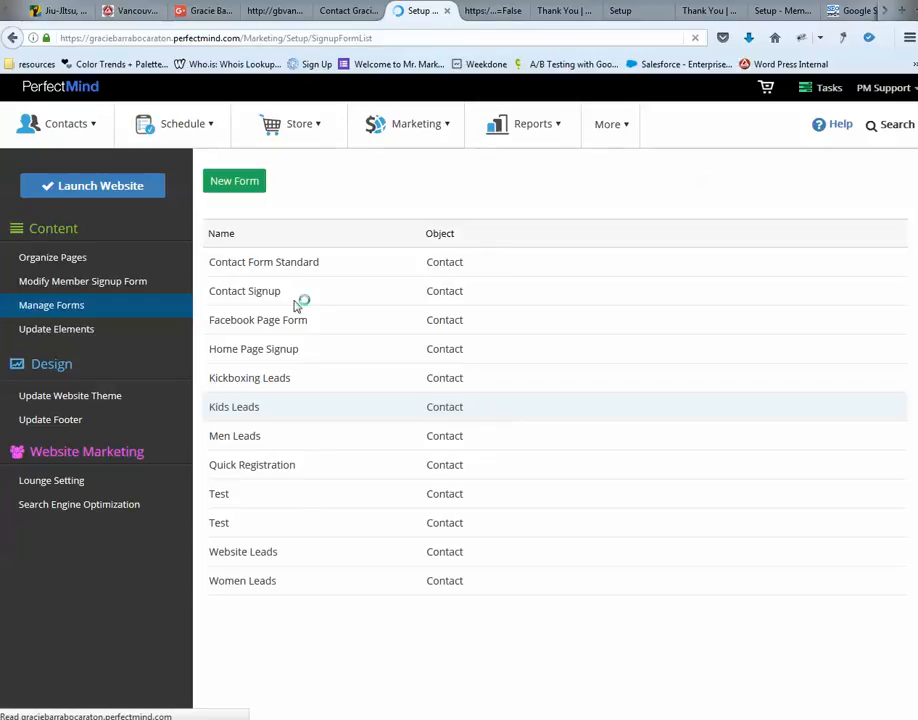
left_click(223, 496)
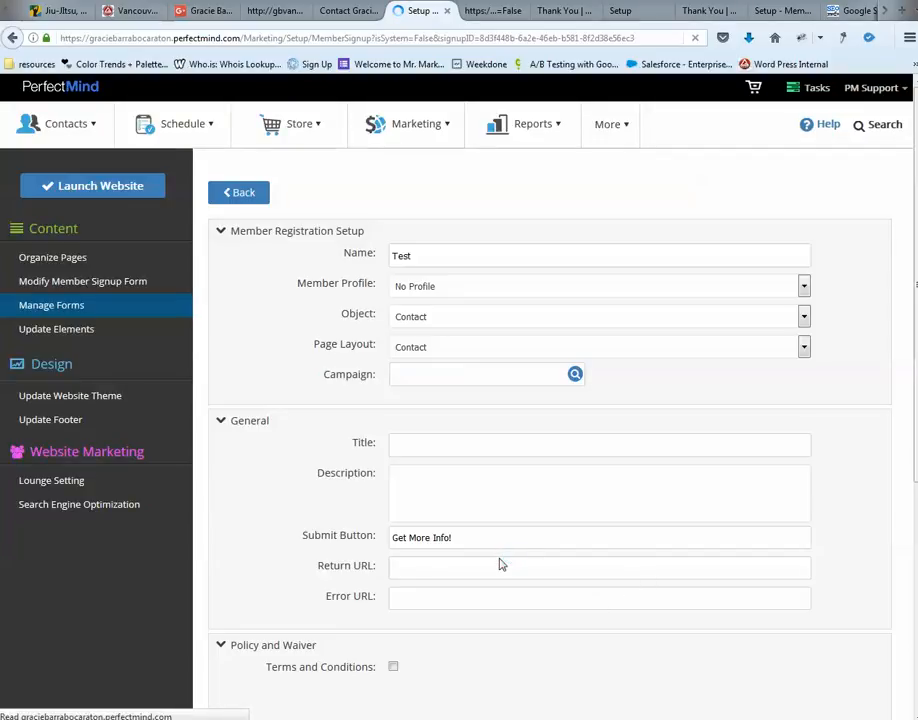
scroll(500, 562, "down", 3)
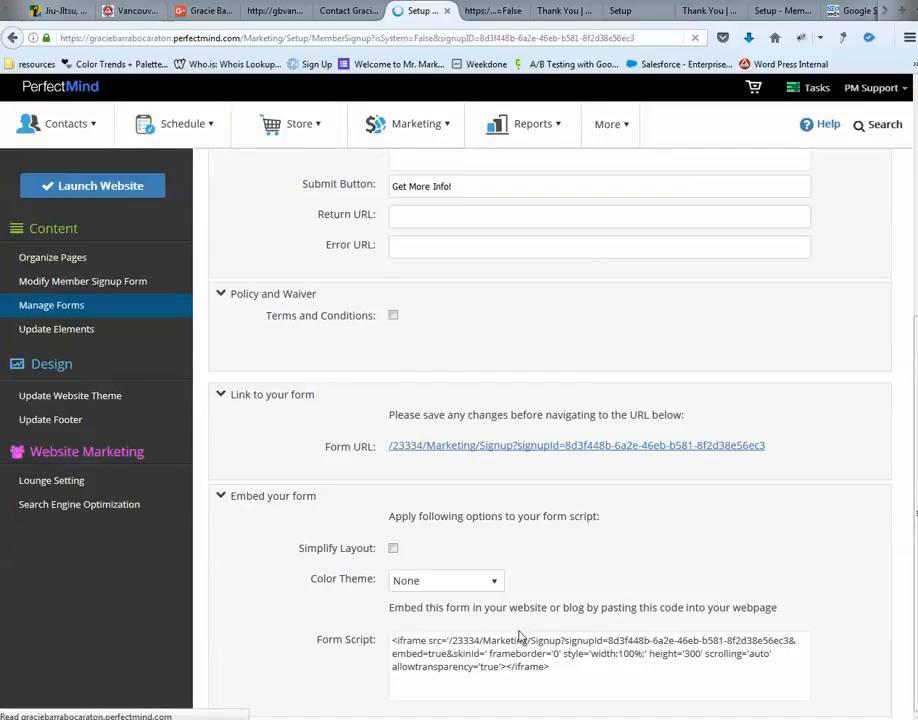
left_click(450, 641)
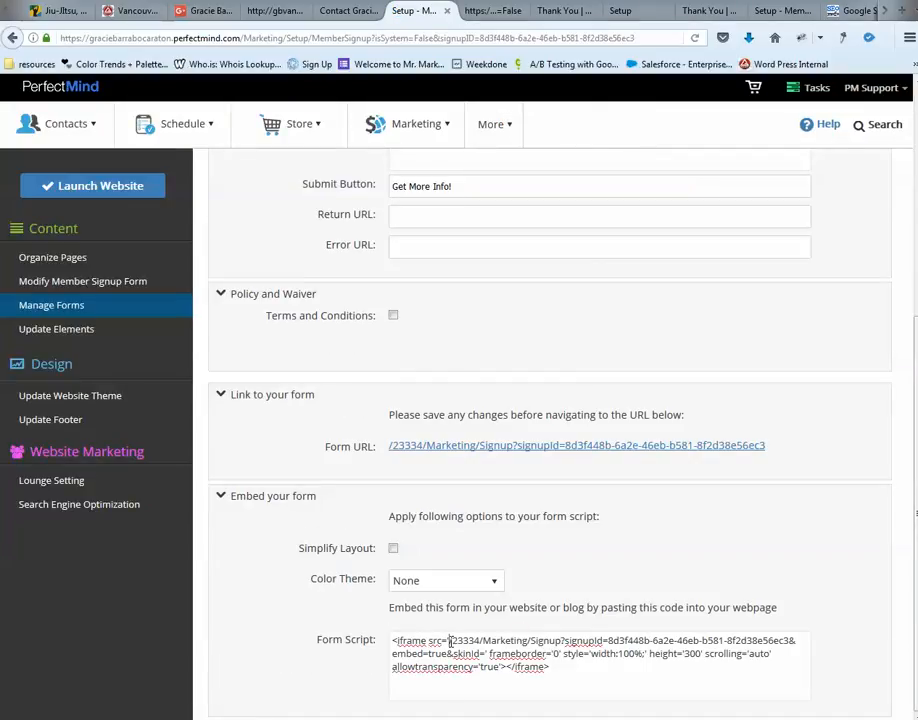
left_click_drag(450, 641, 528, 665)
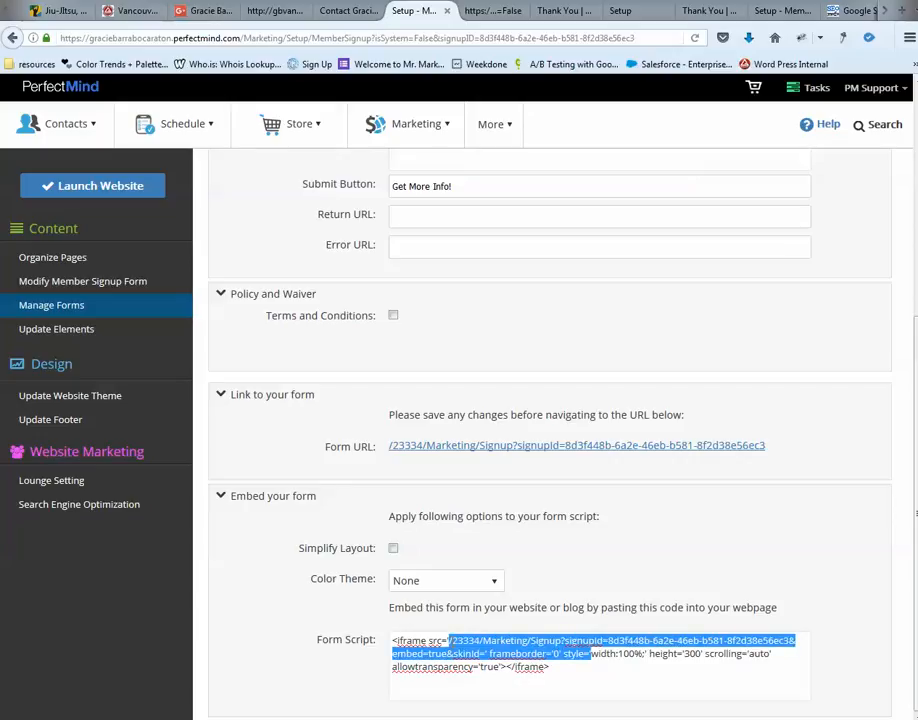
left_click(480, 641)
left_click_drag(480, 641, 455, 641)
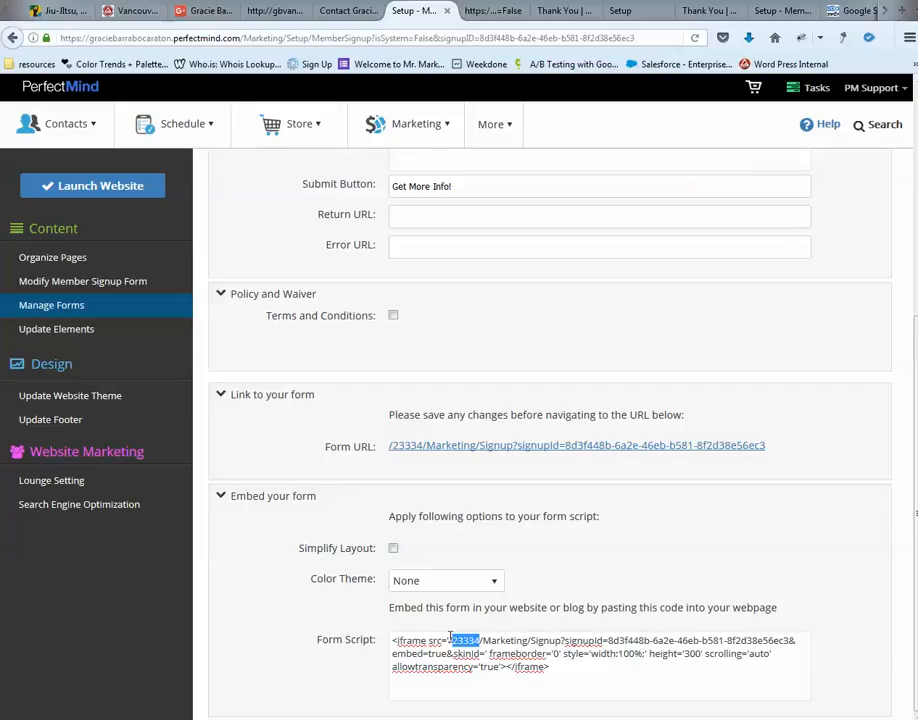
left_click(449, 641)
Go back to the Test page editor, show its content in the design view, and save the page.
left_click(497, 11)
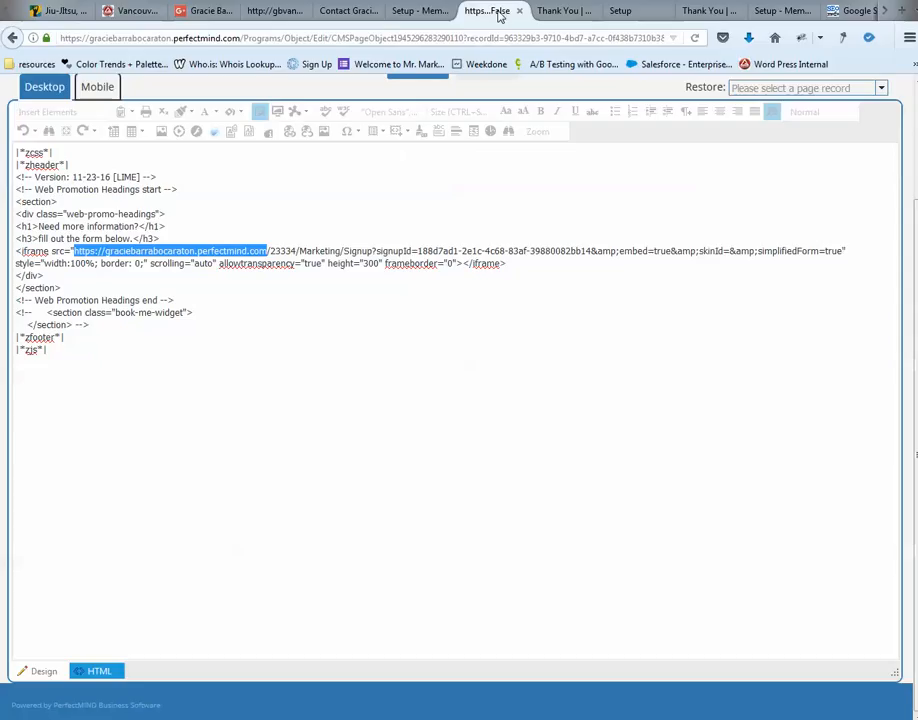
left_click(268, 251)
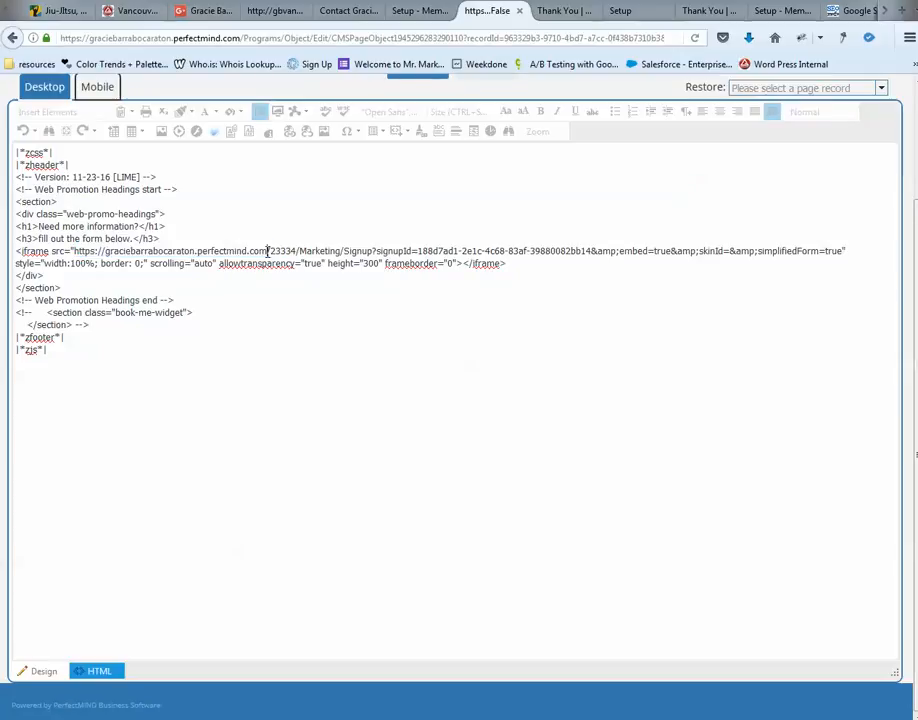
left_click(41, 672)
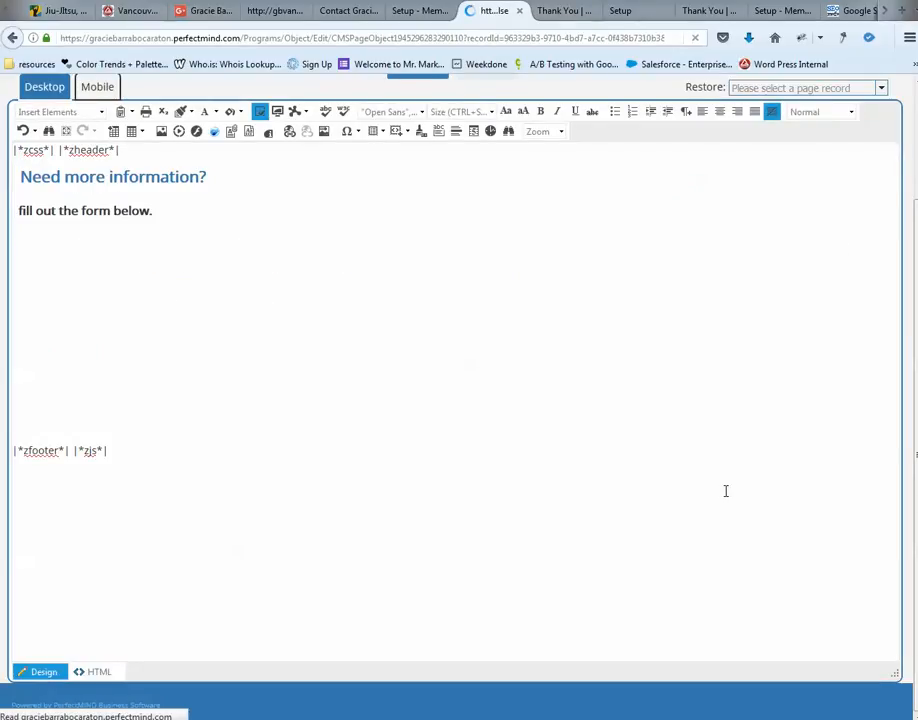
scroll(846, 475, "up", 3)
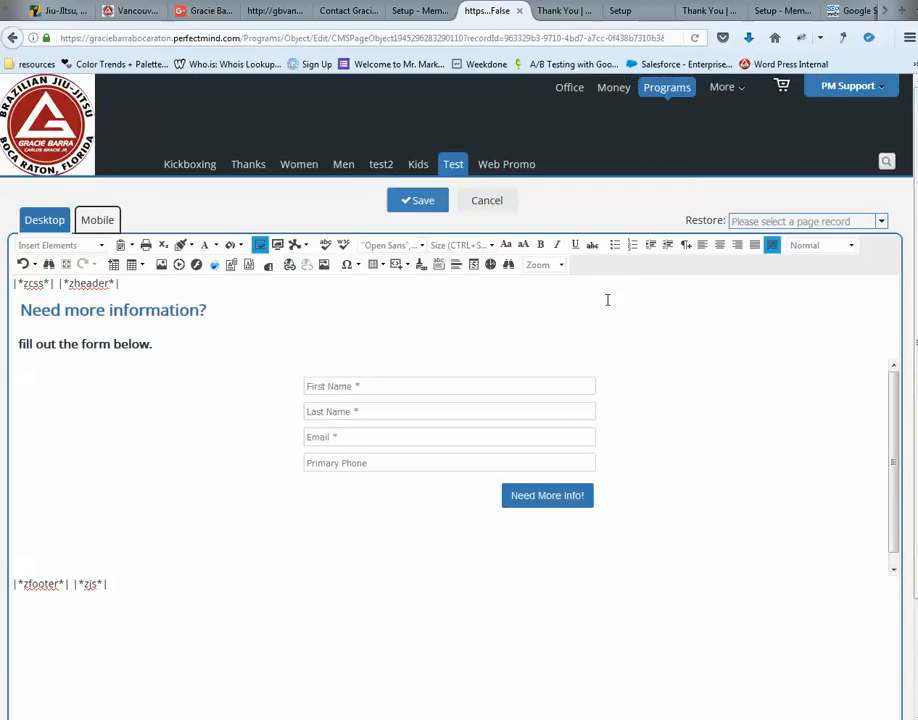
left_click(409, 204)
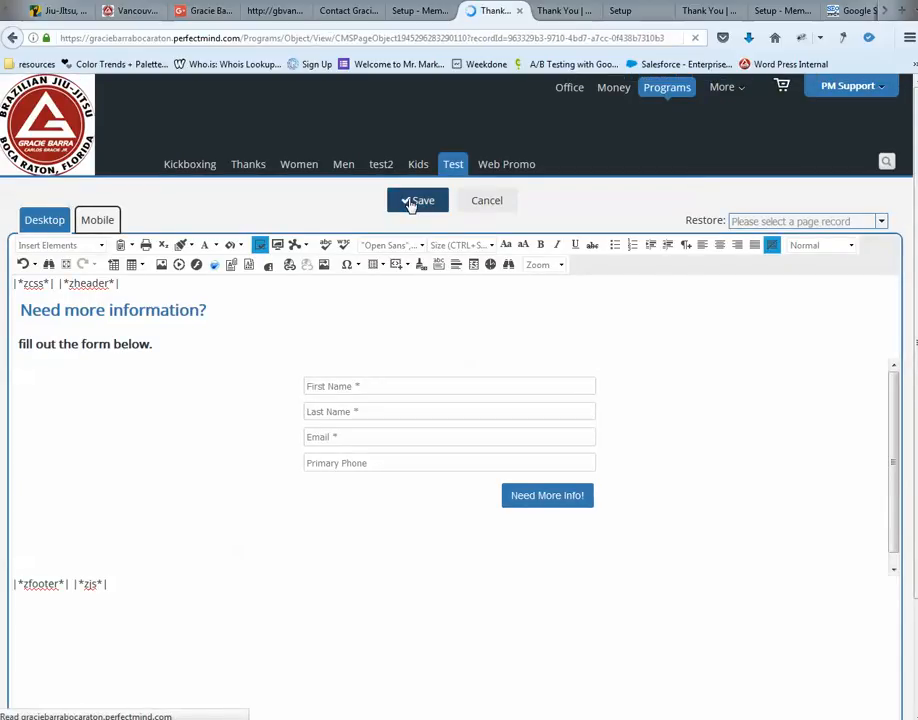